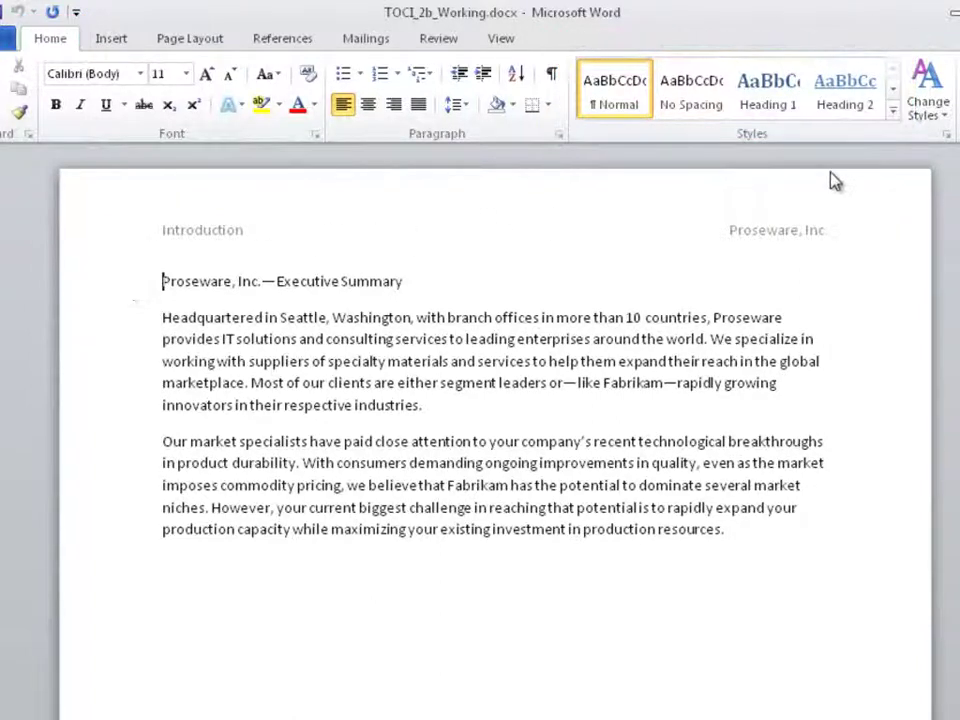
Apply the Heading 1 style to both the "Proseware, Inc.—Executive Summary" and "Sales Proposal to Fabrikam Records" lines
left_click(889, 115)
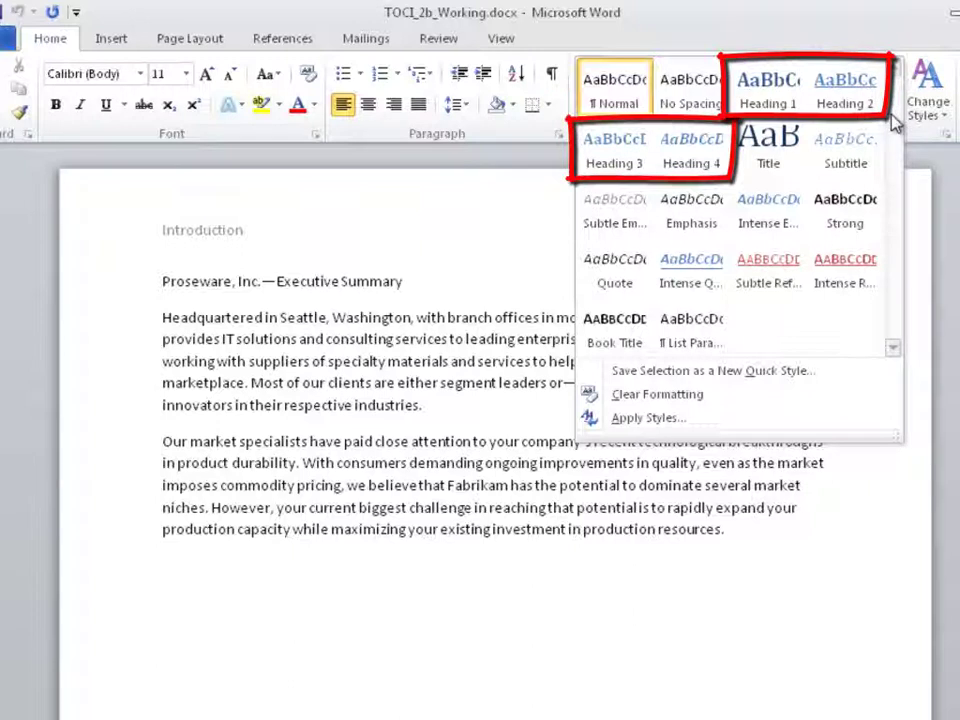
left_click(918, 190)
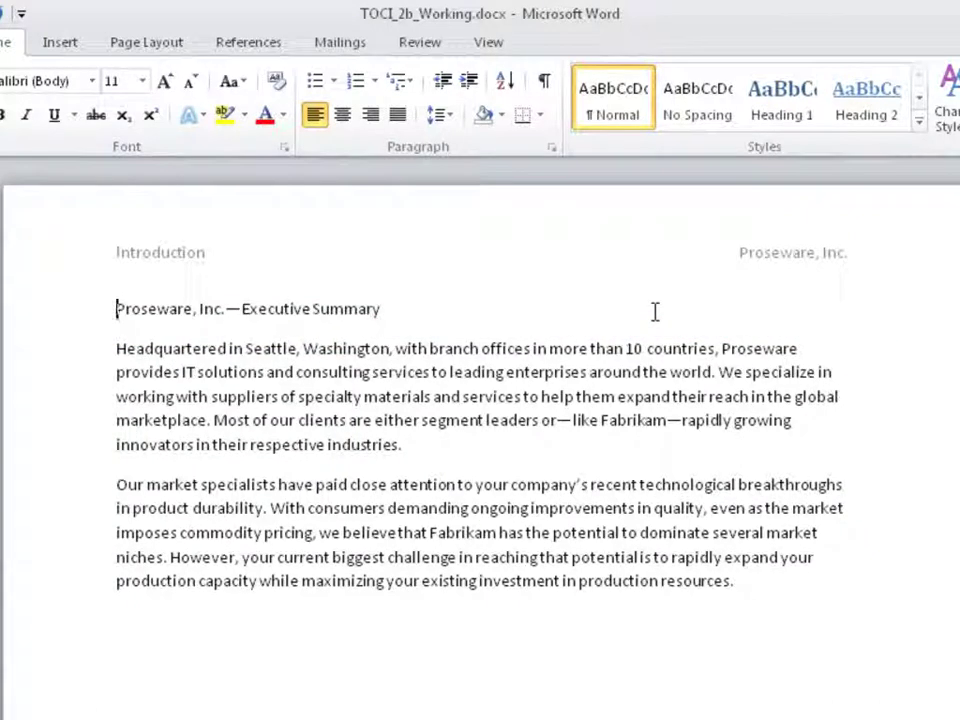
left_click(22, 318)
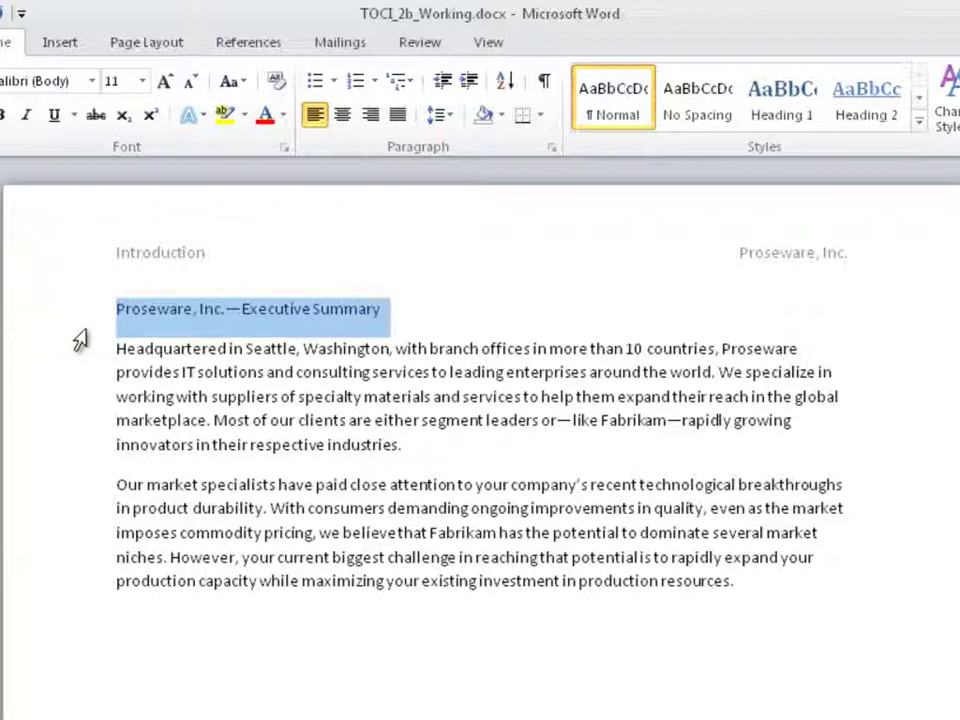
scroll(70, 362, "down", 15)
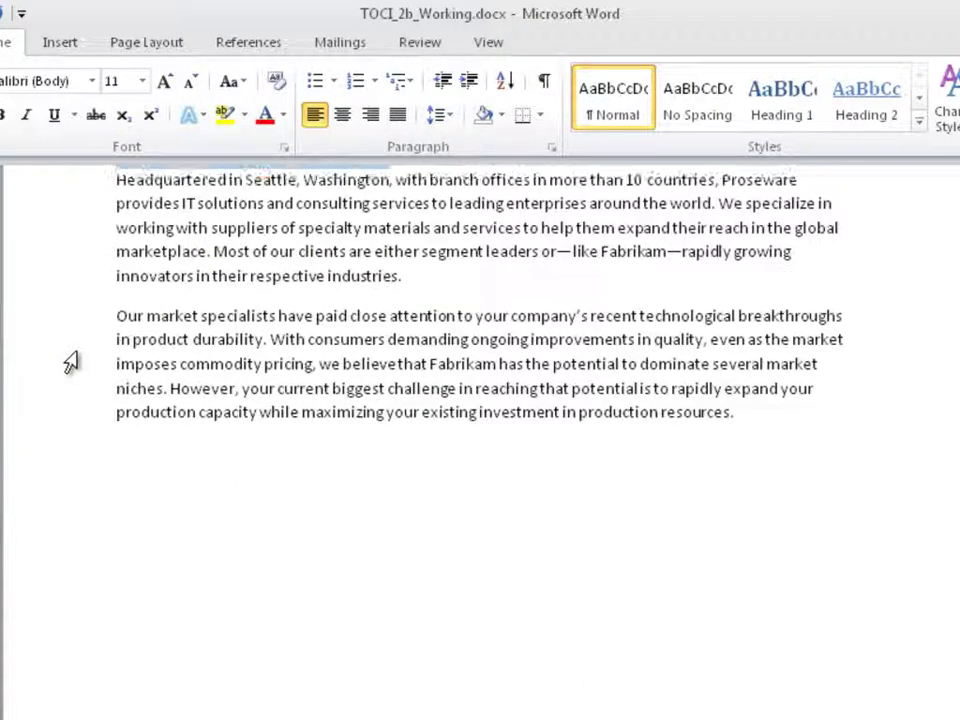
scroll(78, 365, "down", 3)
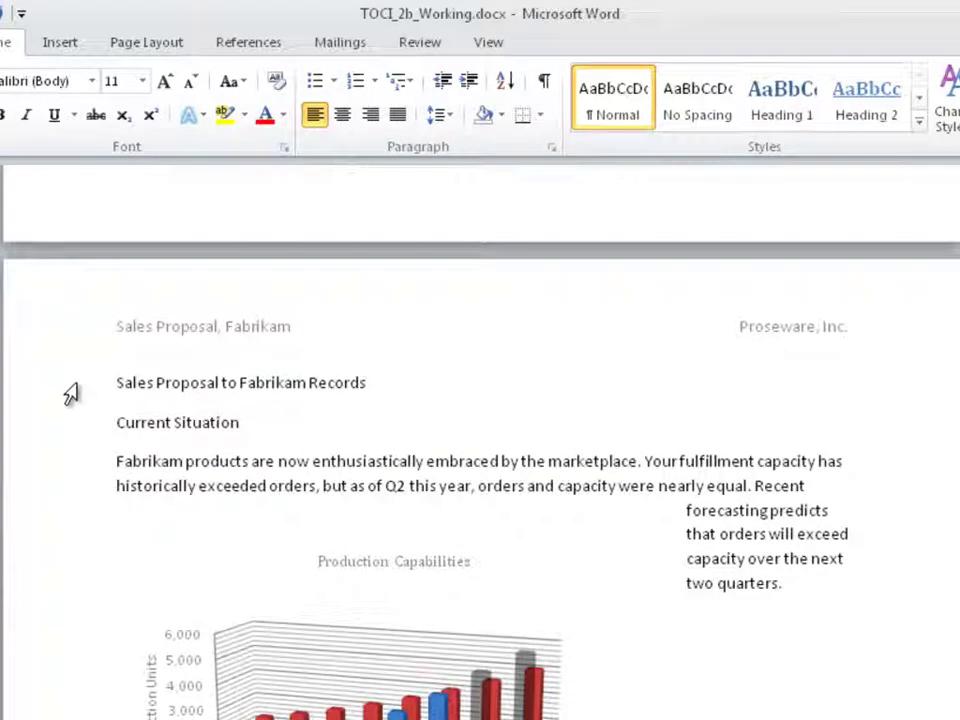
key("ctrl")
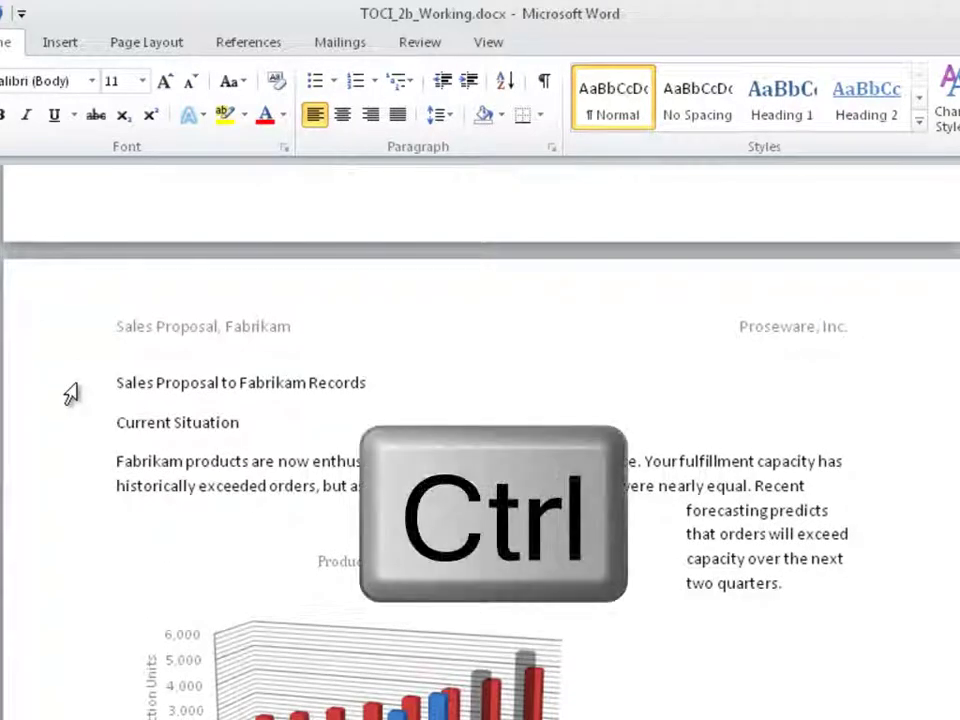
left_click(70, 393)
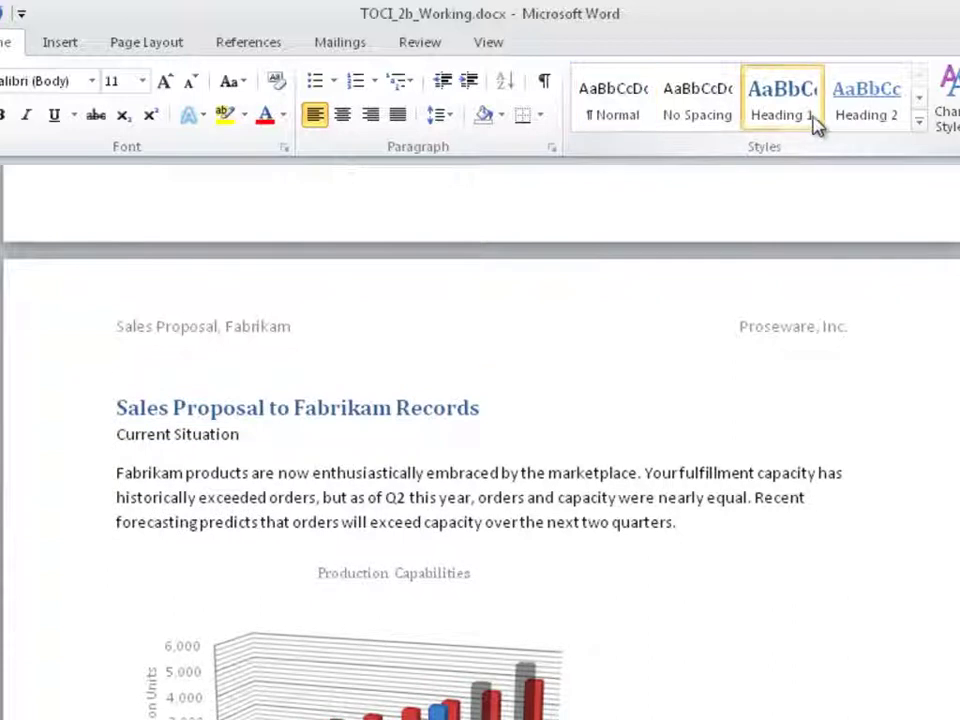
left_click(812, 117)
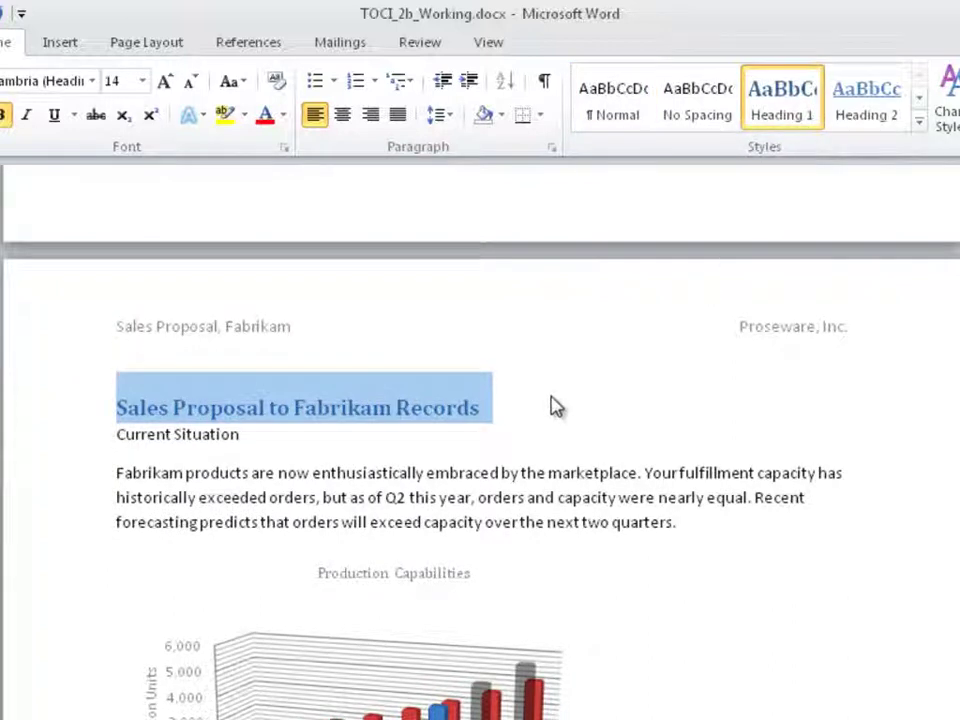
scroll(552, 400, "up", 20)
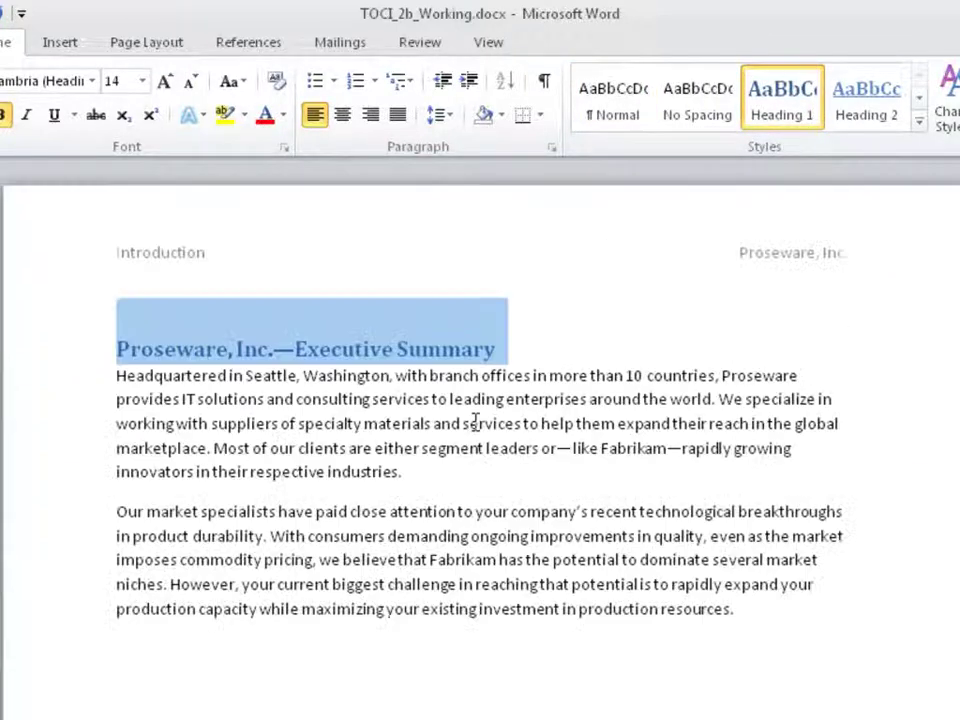
left_click(119, 350)
Apply the Heading 2 style to the "Current Situation", "Costs" and "Implementation Plan" lines of the sales proposal
scroll(470, 518, "down", 20)
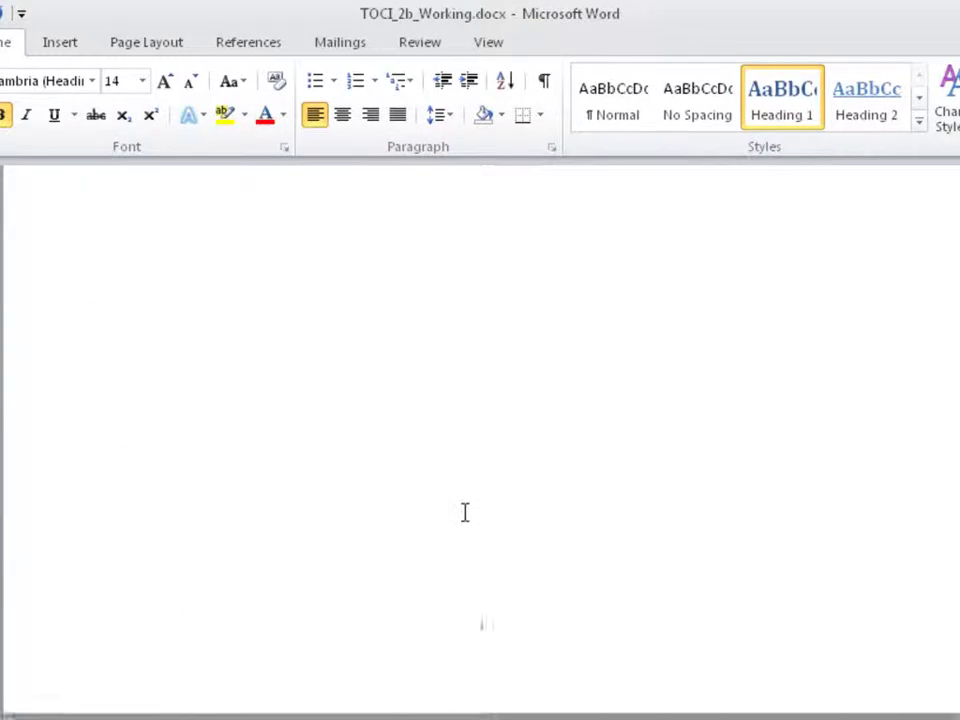
left_click(60, 425)
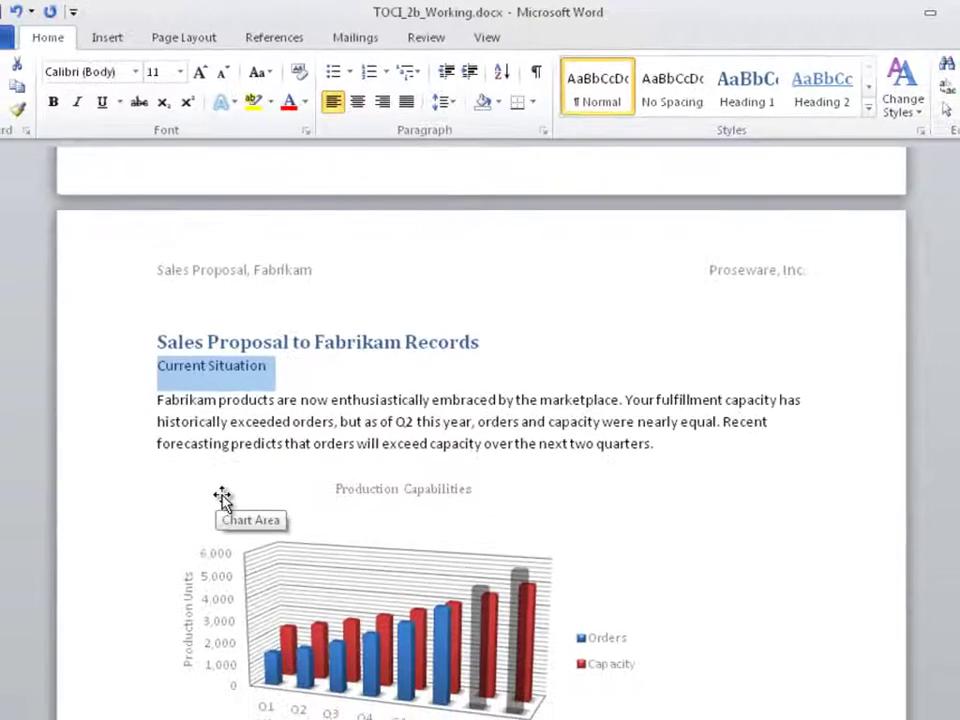
scroll(222, 497, "down", 12)
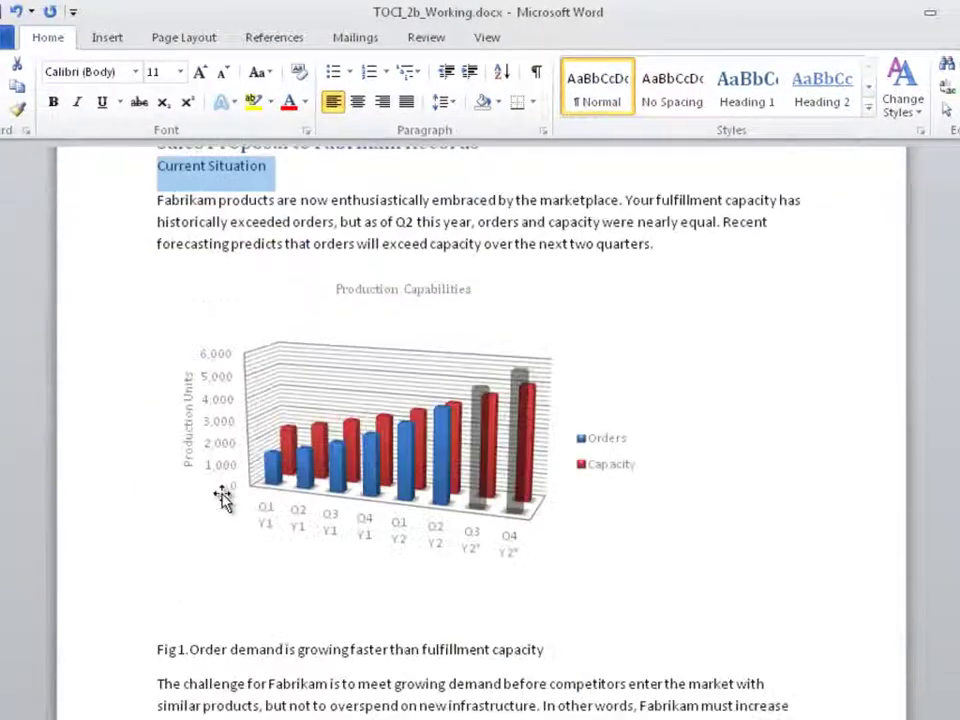
scroll(222, 497, "down", 5)
left_click(115, 566)
scroll(245, 638, "down", 5)
scroll(257, 635, "down", 7)
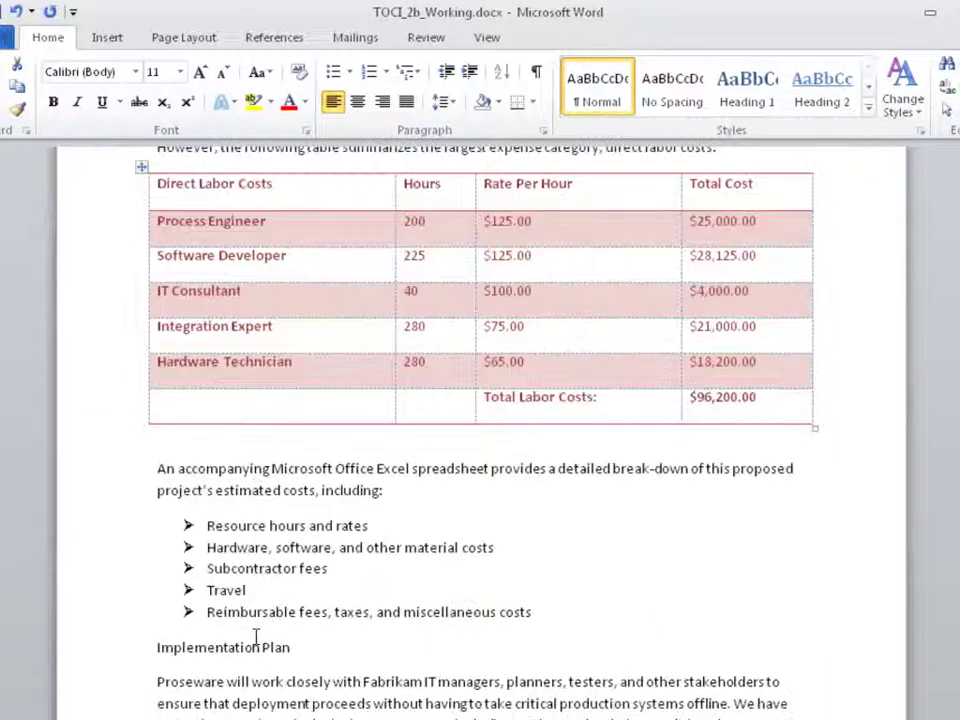
left_click(104, 602)
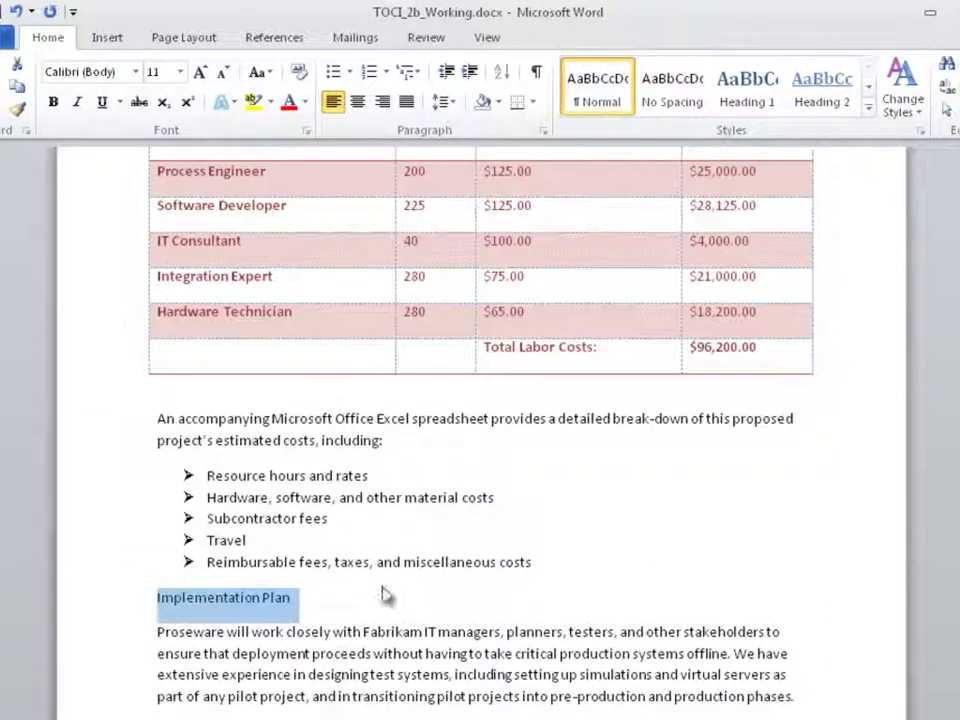
left_click(834, 109)
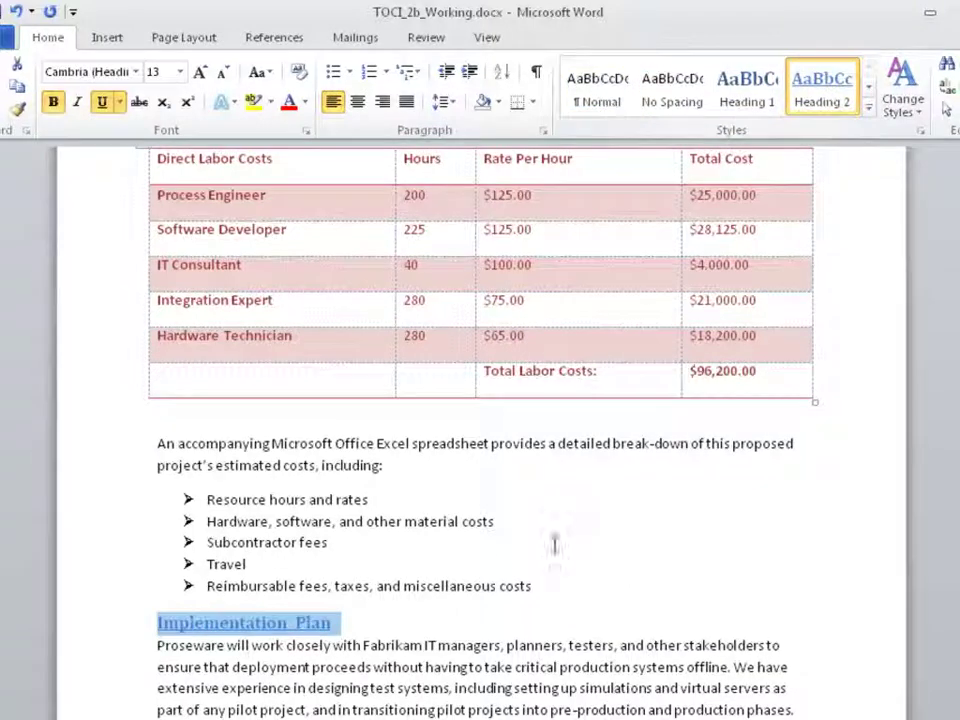
left_click(403, 621)
scroll(400, 622, "up", 6)
scroll(400, 622, "up", 15)
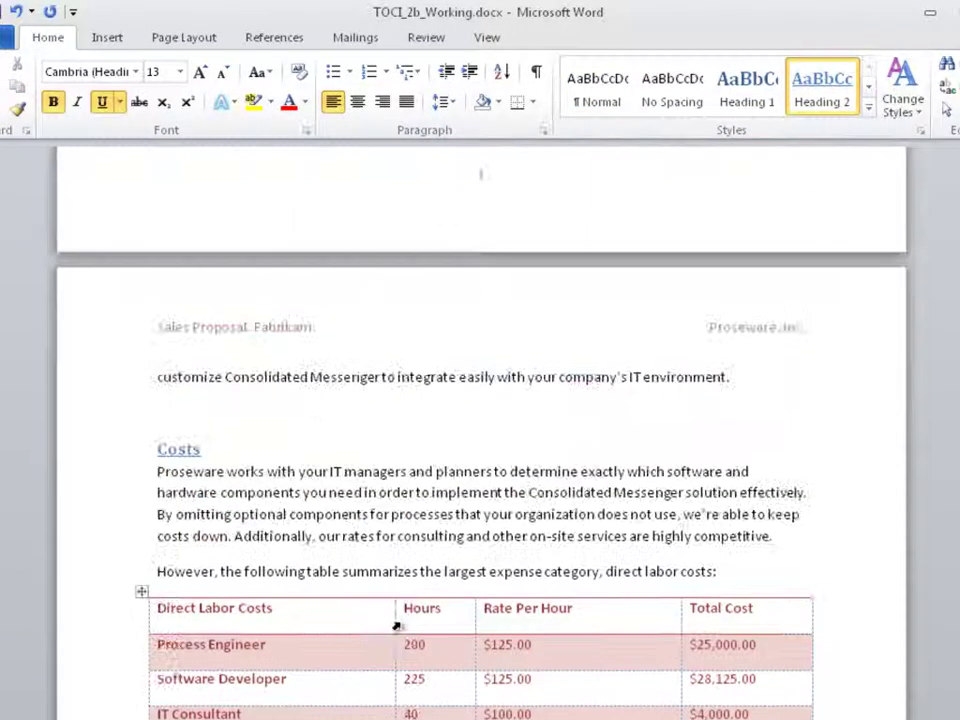
scroll(403, 630, "up", 2)
Apply the Heading 3 style to the "Solution" line beside the photo
scroll(401, 627, "down", 7)
scroll(401, 625, "down", 1)
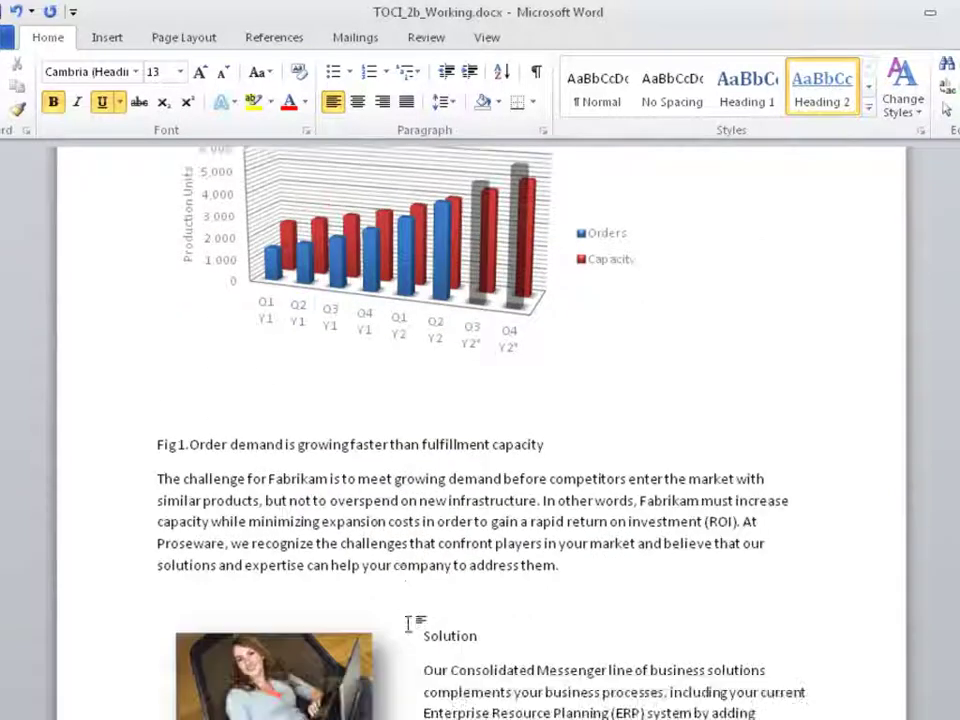
double_click(446, 634)
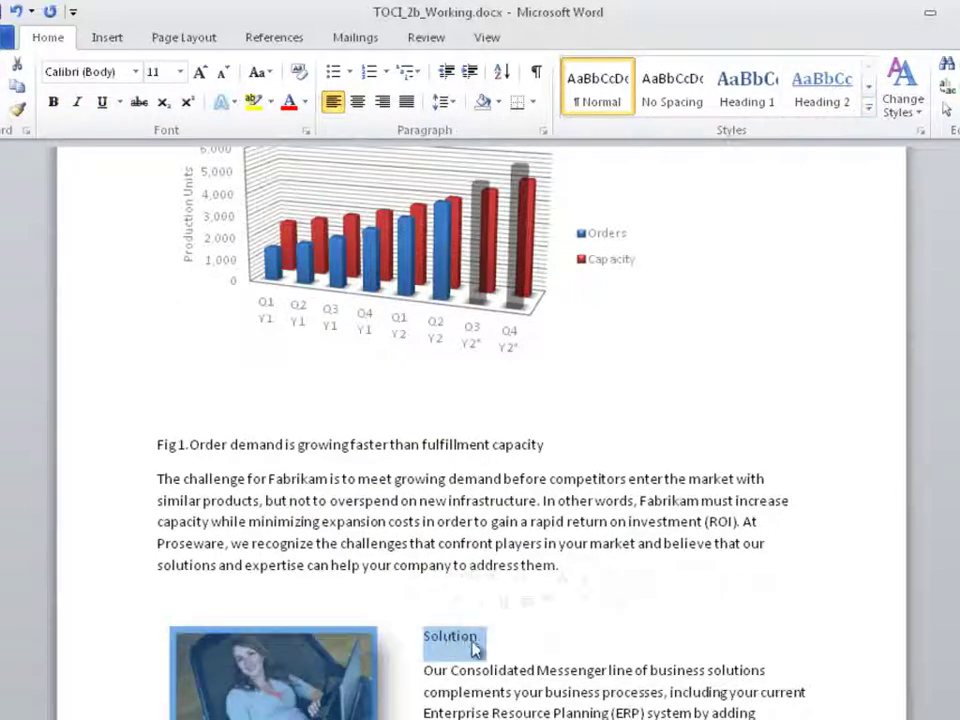
left_click(868, 107)
left_click(624, 170)
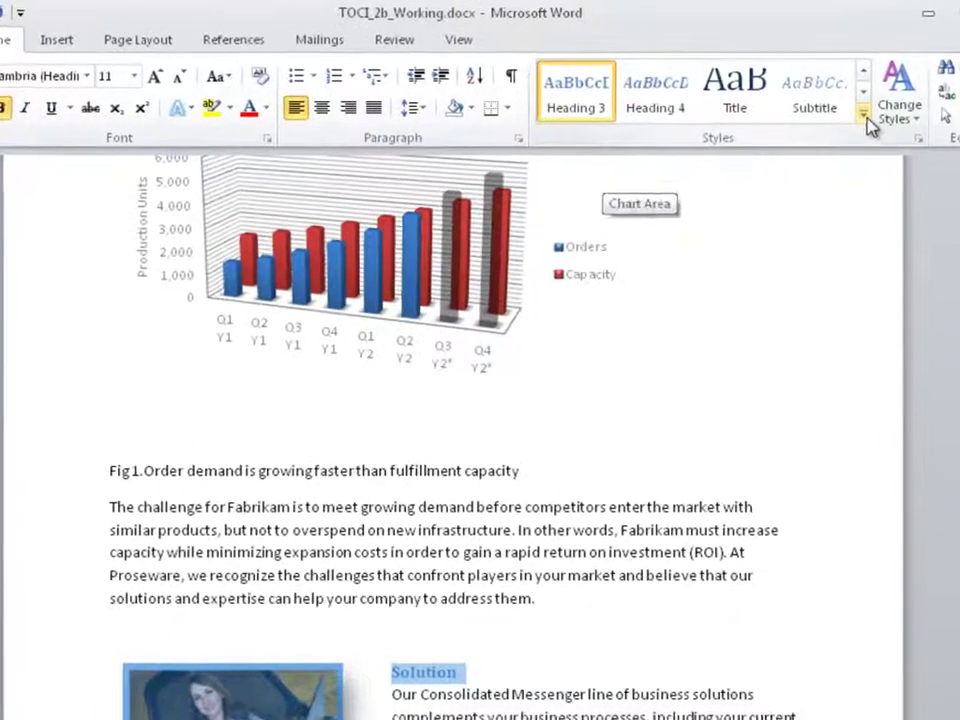
Apply the Heading 5 style by name to the "Solution" line, using the Apply Styles command
left_click(868, 107)
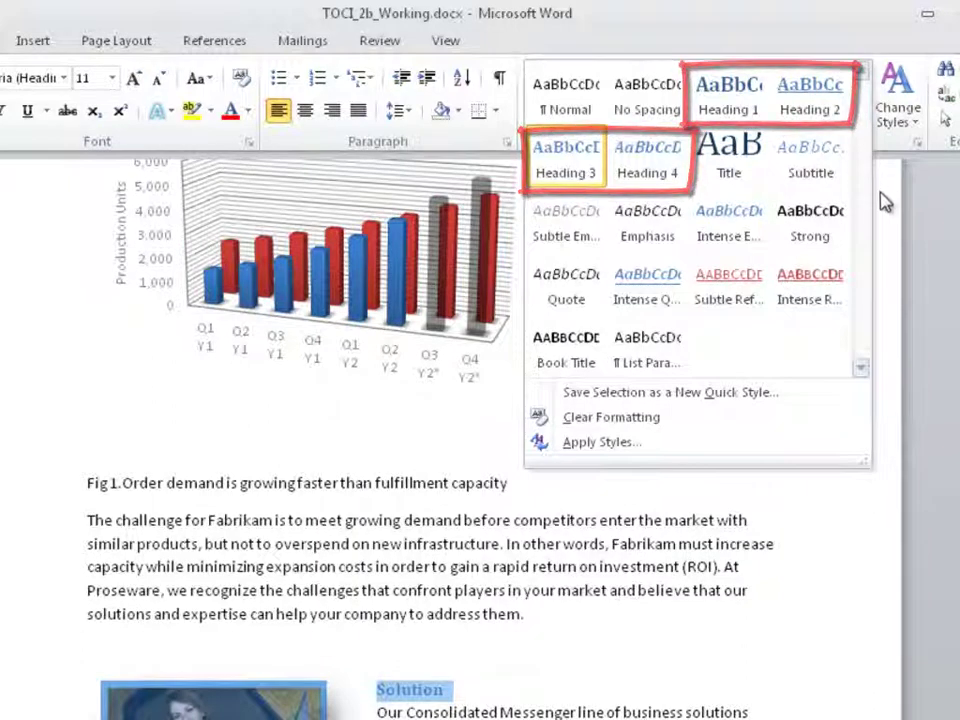
key("Escape")
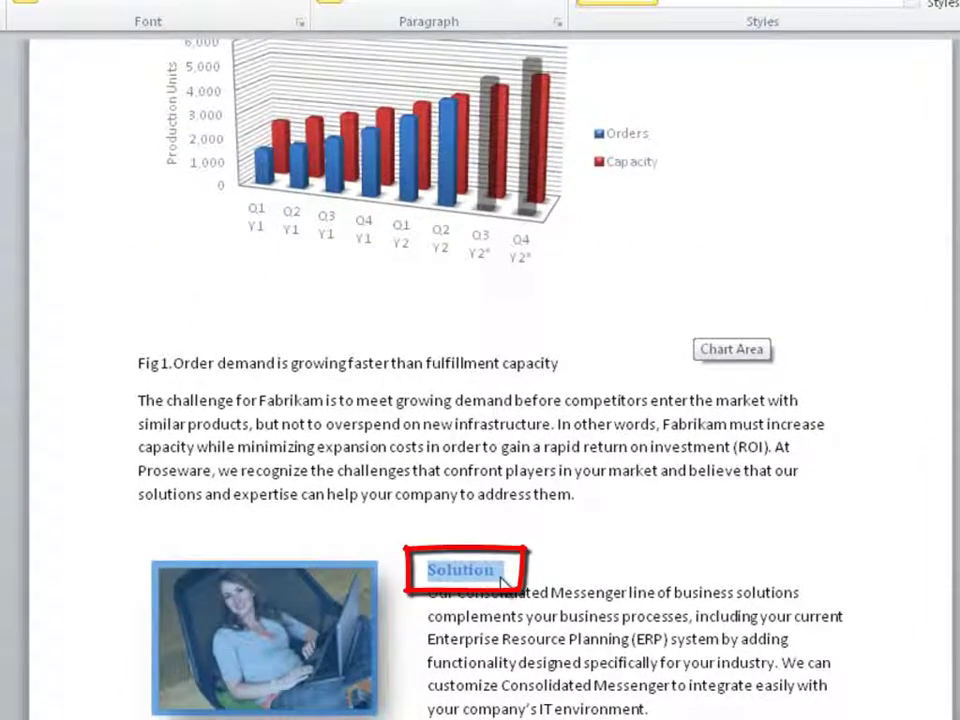
key("ctrl+shift+s")
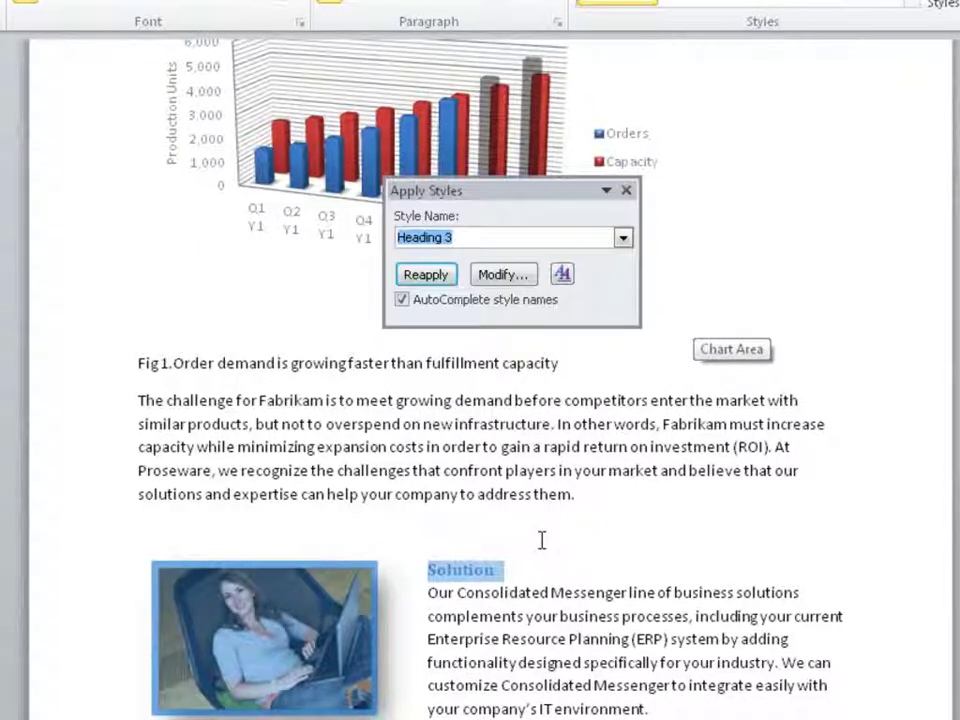
left_click(460, 237)
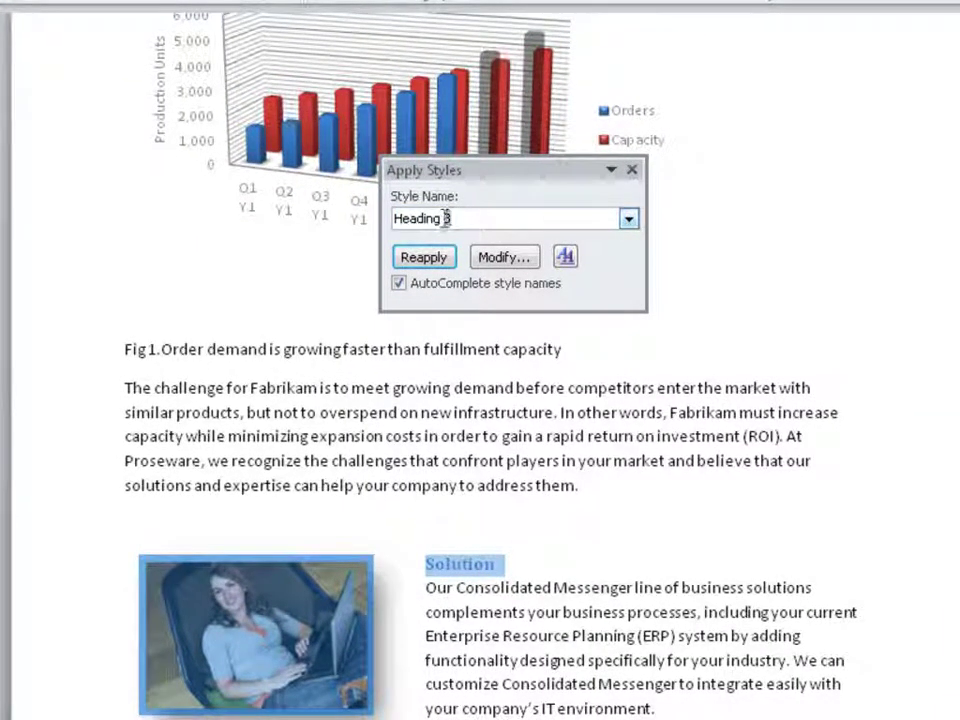
key("BackSpace")
type("5")
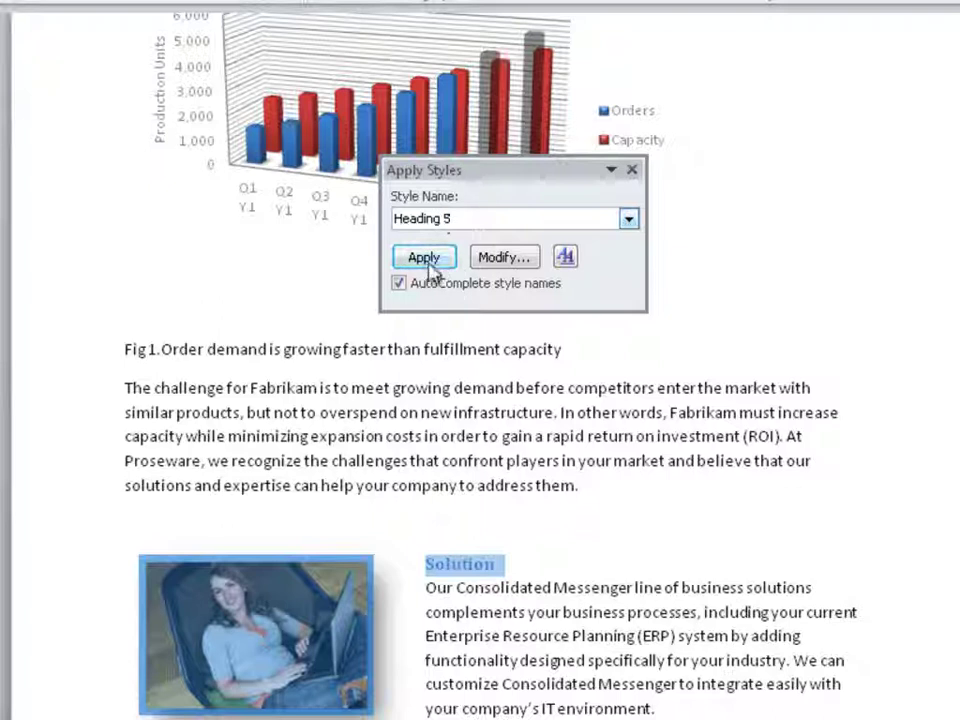
left_click(427, 259)
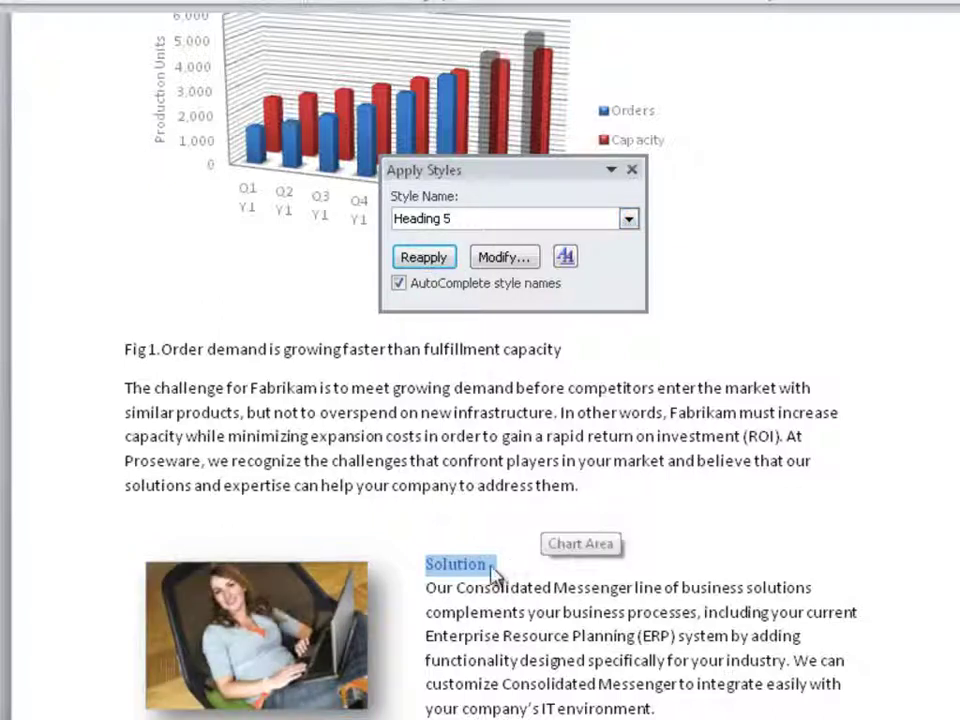
left_click(545, 557)
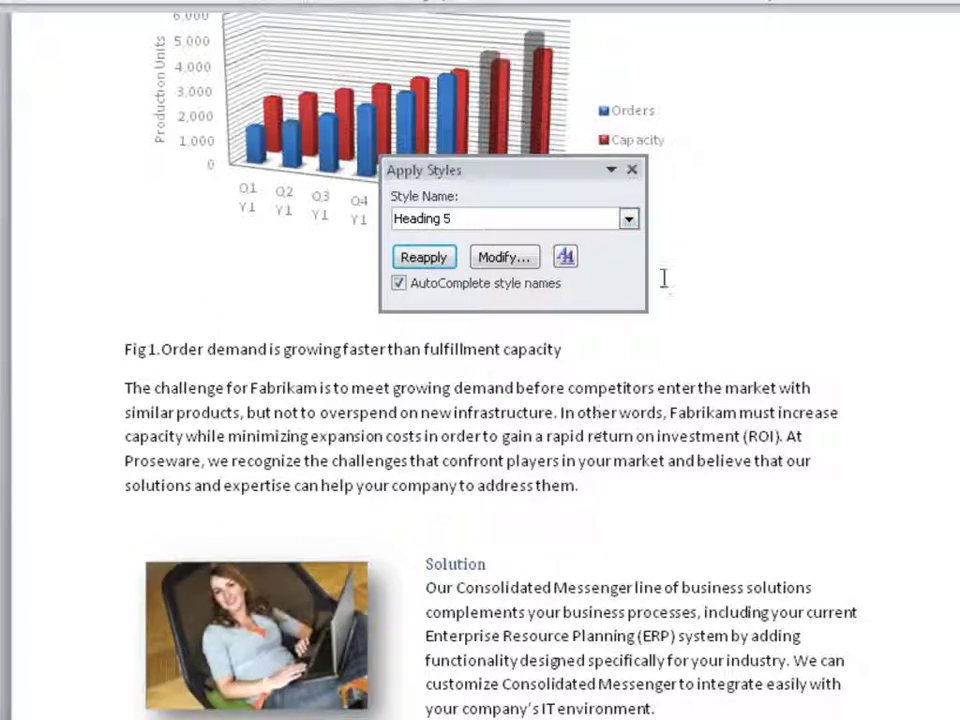
left_click(632, 169)
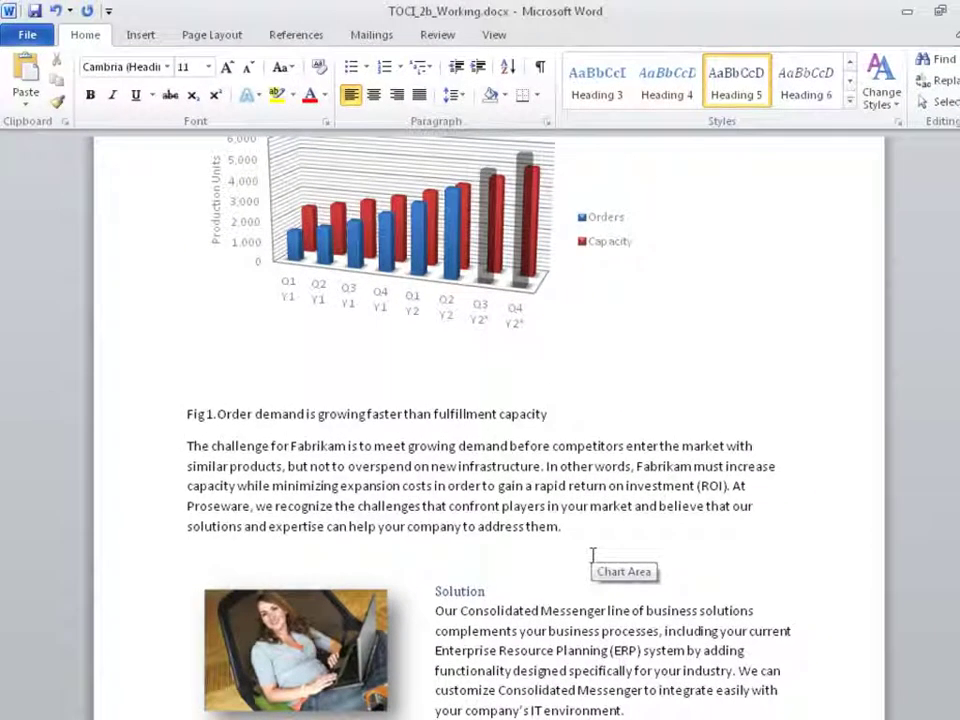
Undo the Heading 5 style change on the "Solution" line and deselect the text
left_click(57, 12)
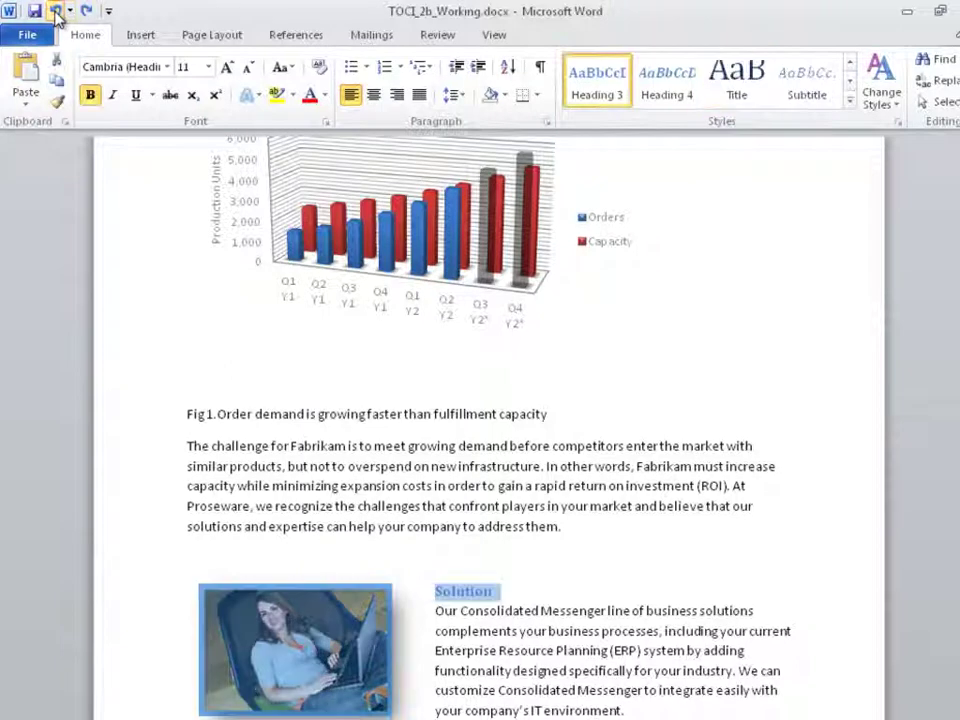
left_click(501, 590)
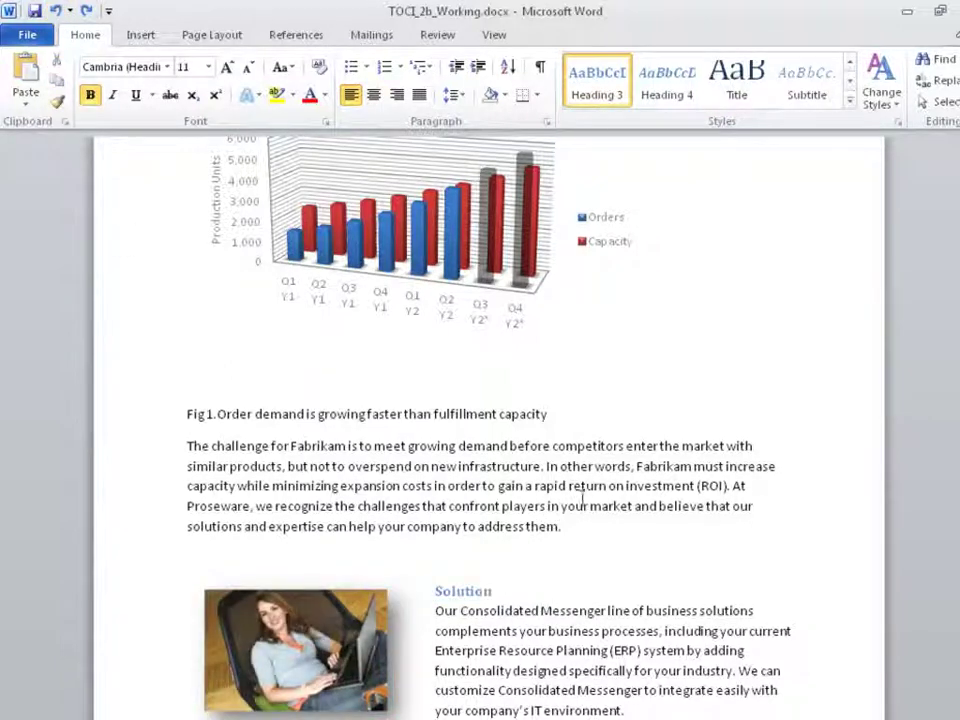
Insert the built-in Automatic Table 1 table of contents at the very start of the document
key("ctrl+Home")
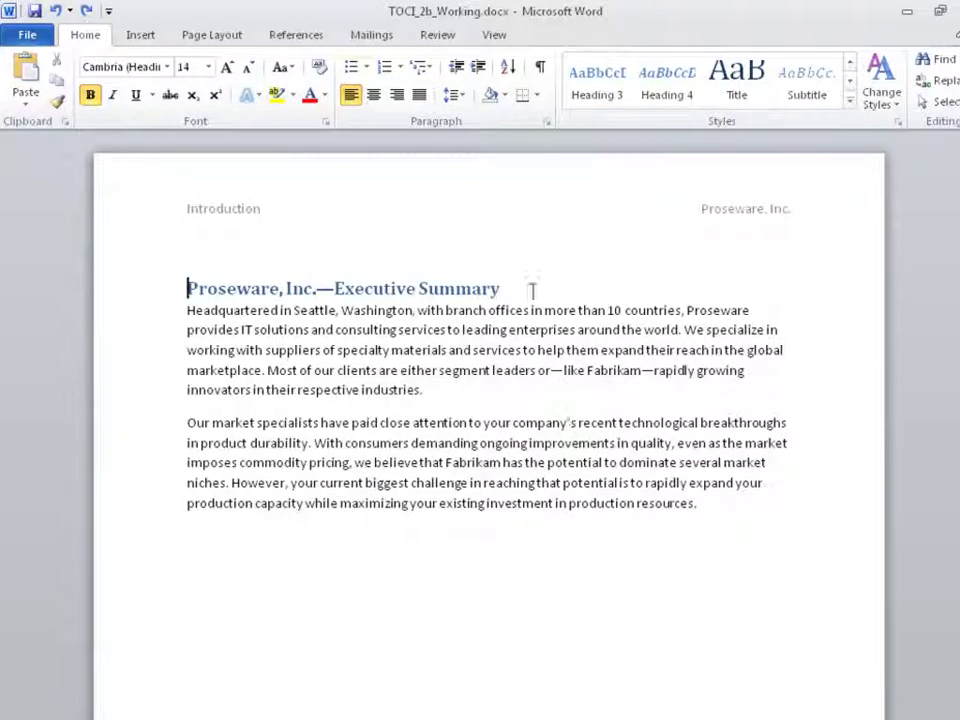
left_click(304, 38)
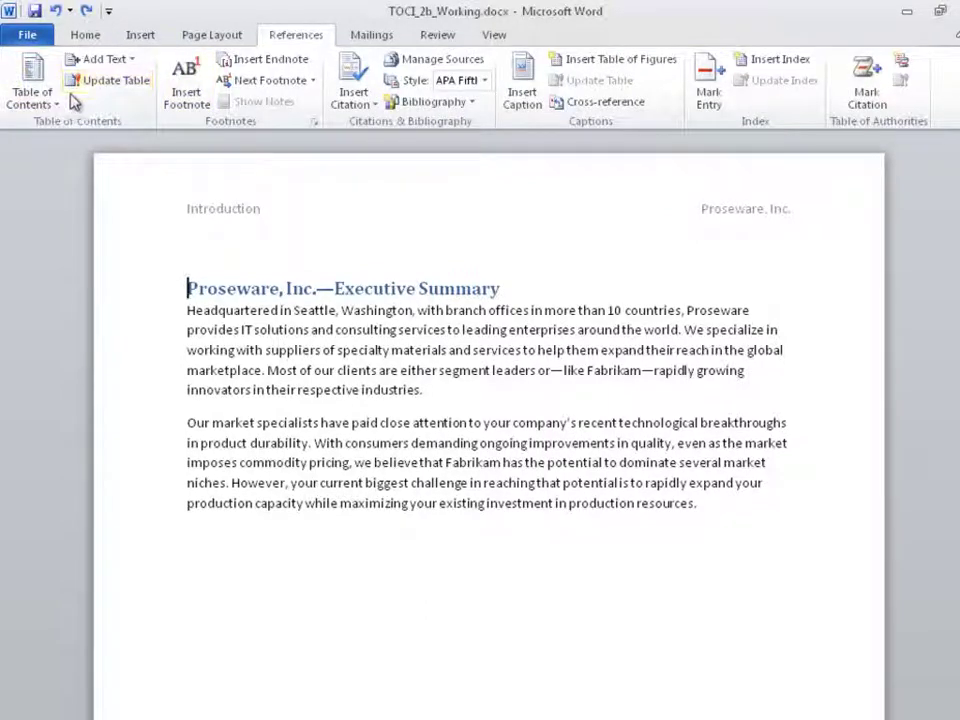
left_click(34, 90)
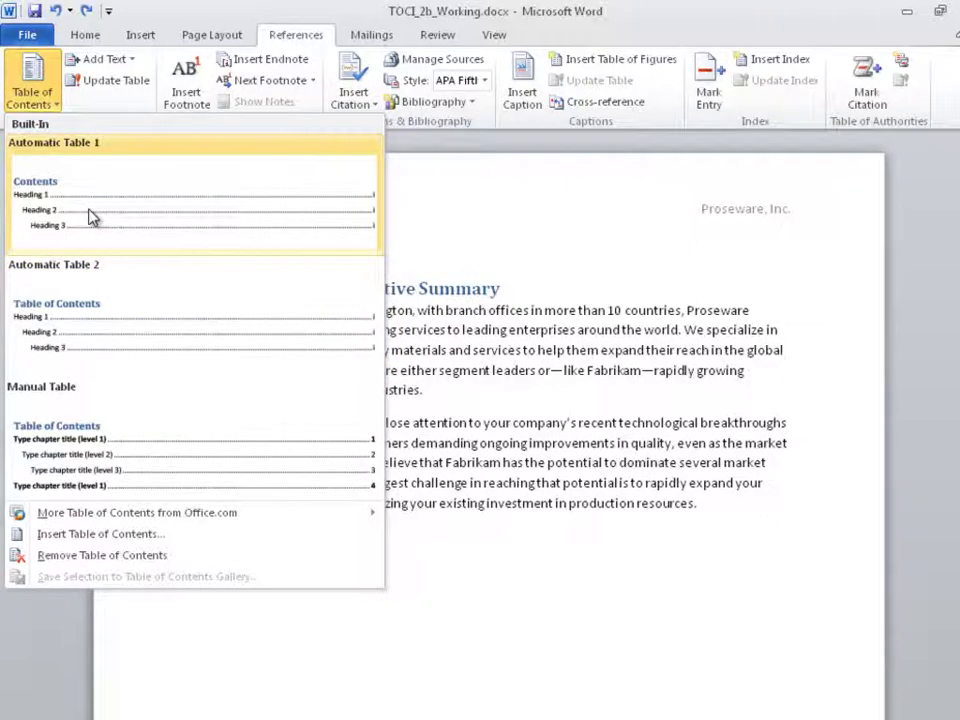
left_click(90, 217)
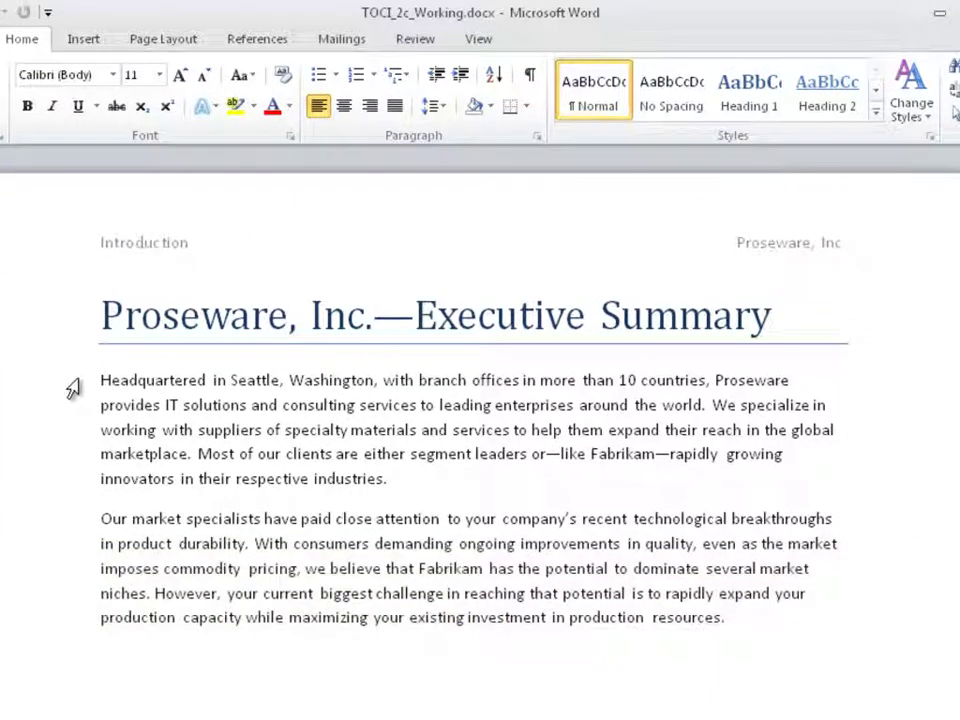
Check in the style gallery which style is applied to the "Proseware, Inc.—Executive Summary" title
left_click(182, 318)
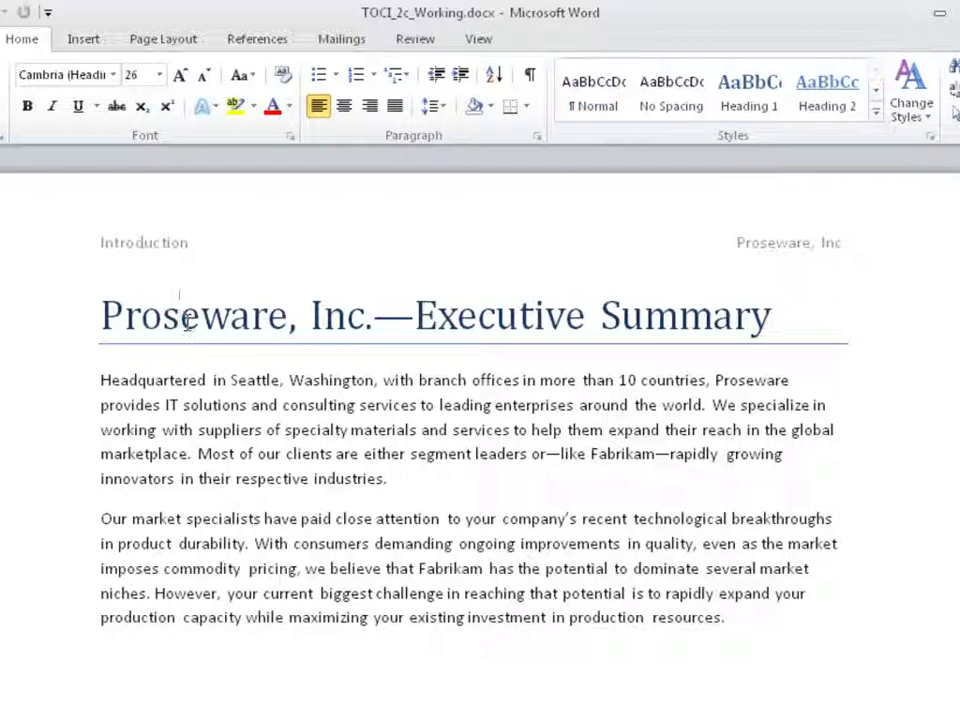
left_click(876, 114)
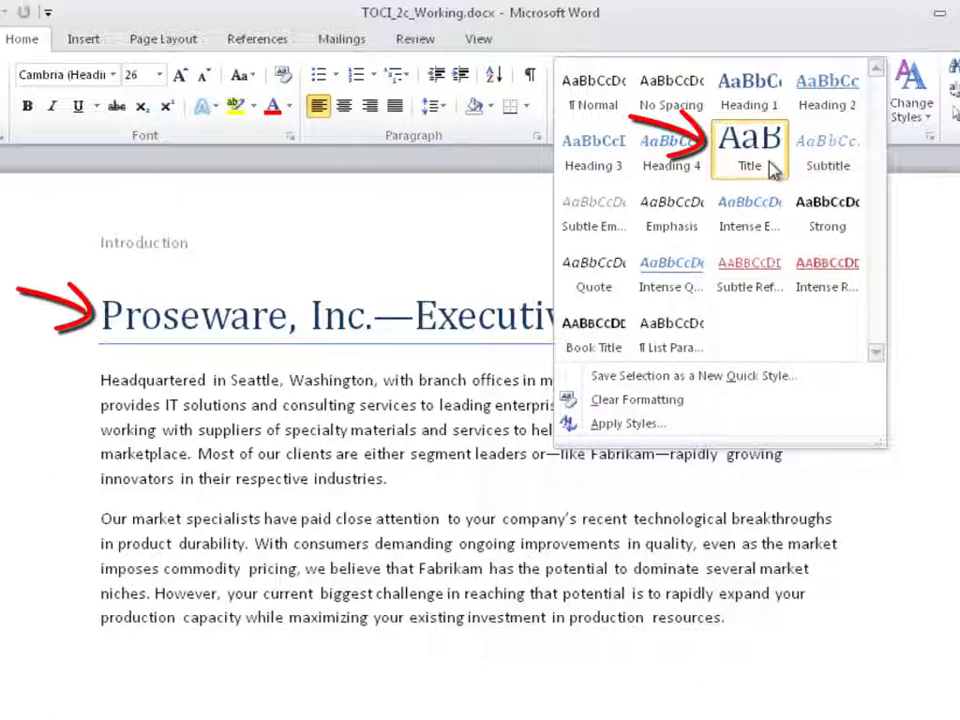
Apply the Heading 1 style to the "Proseware, Inc.—Executive Summary" title and display the full list of styles
left_click(778, 110)
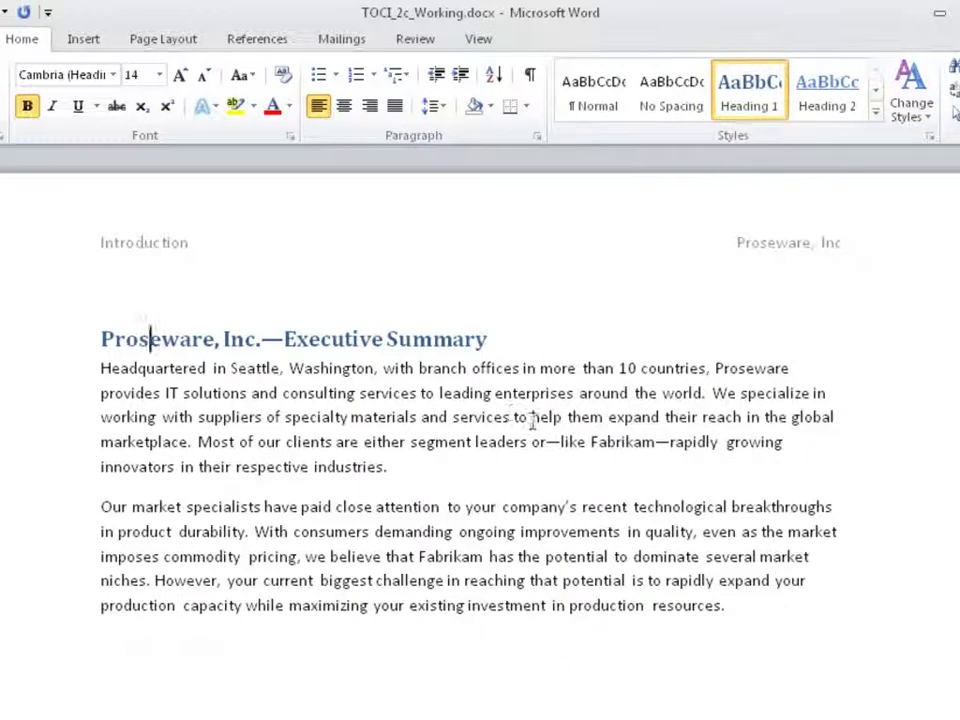
scroll(533, 422, "down", 1)
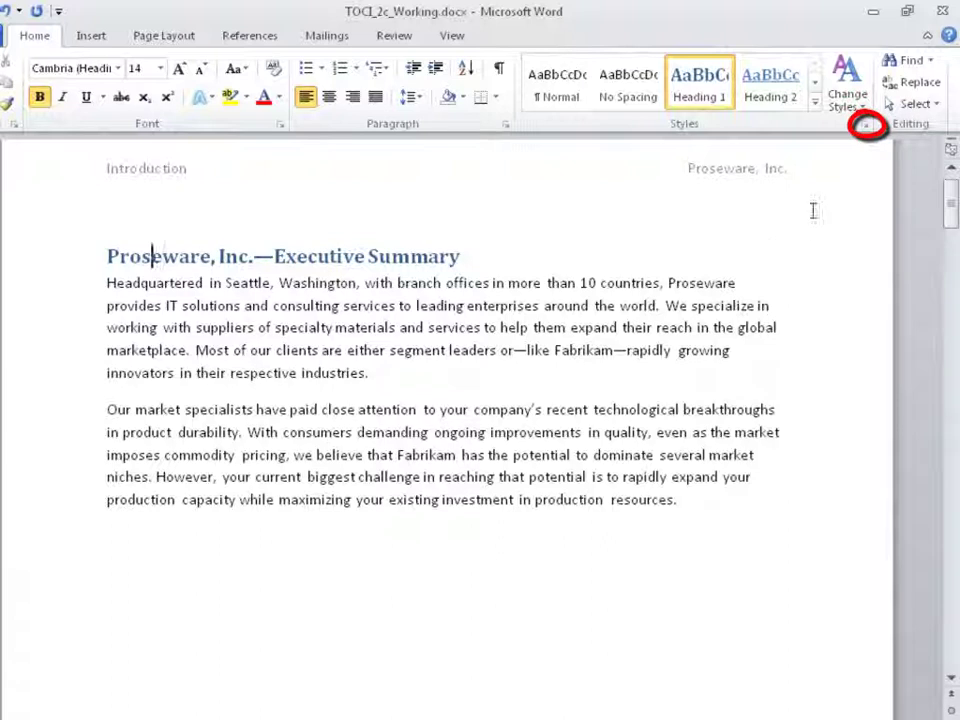
left_click(866, 125)
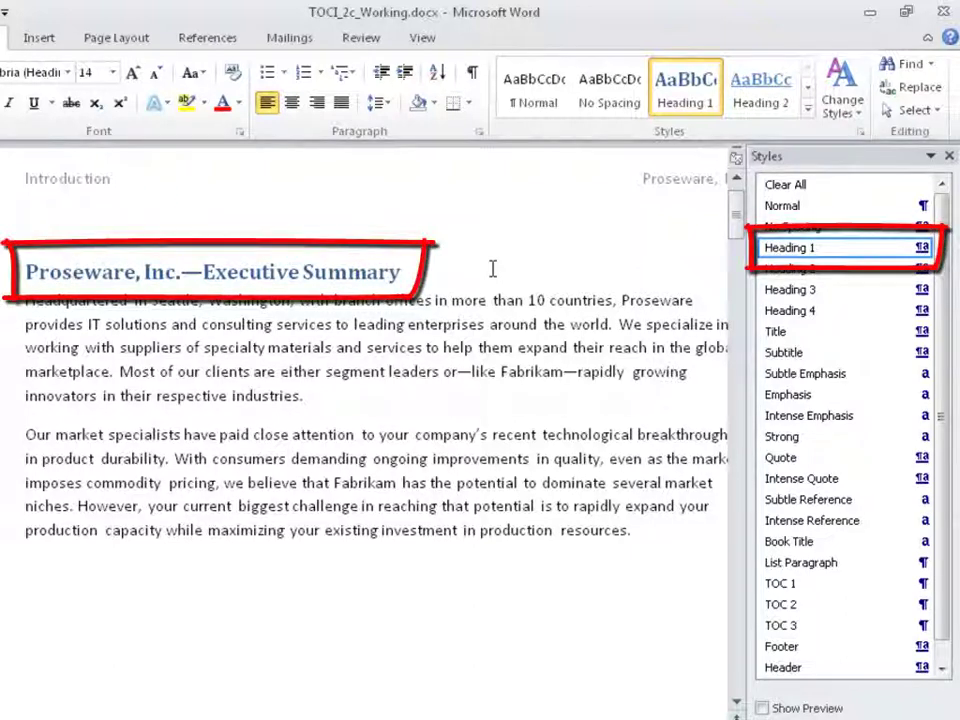
Apply the Heading 1 style to the "Sales Proposal to Fabrikam Records" title on the second page
scroll(492, 270, "down", 10)
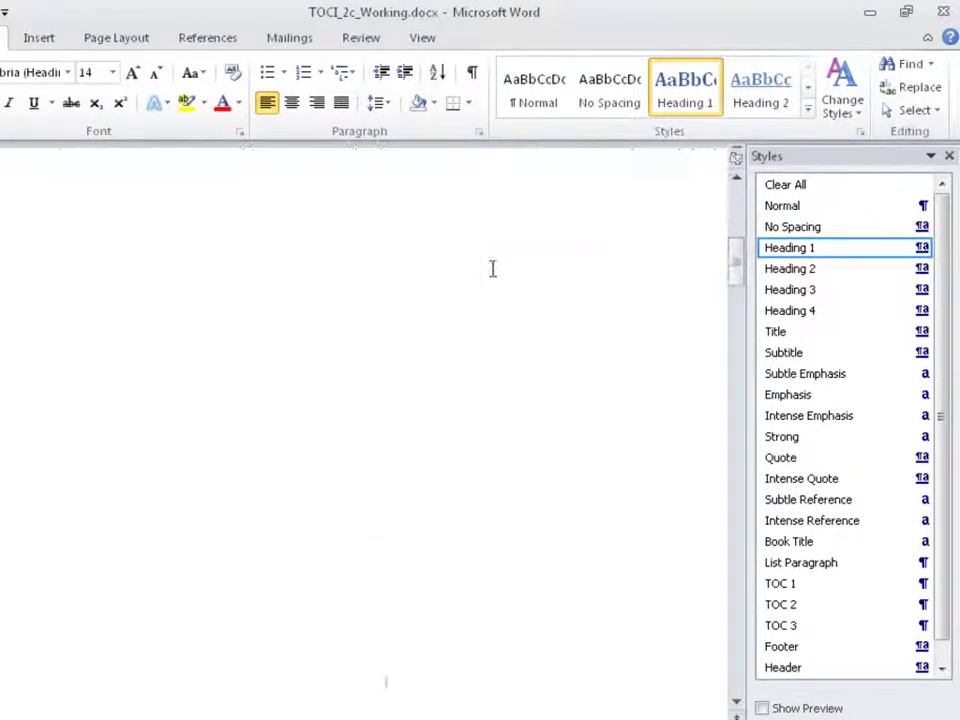
scroll(492, 276, "down", 1)
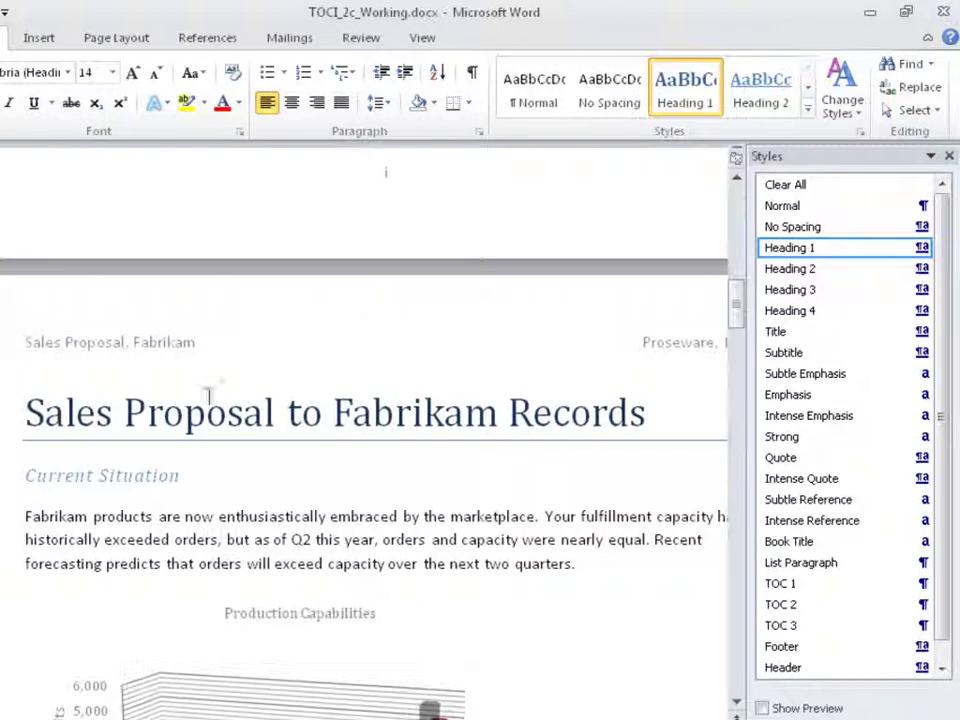
left_click(228, 412)
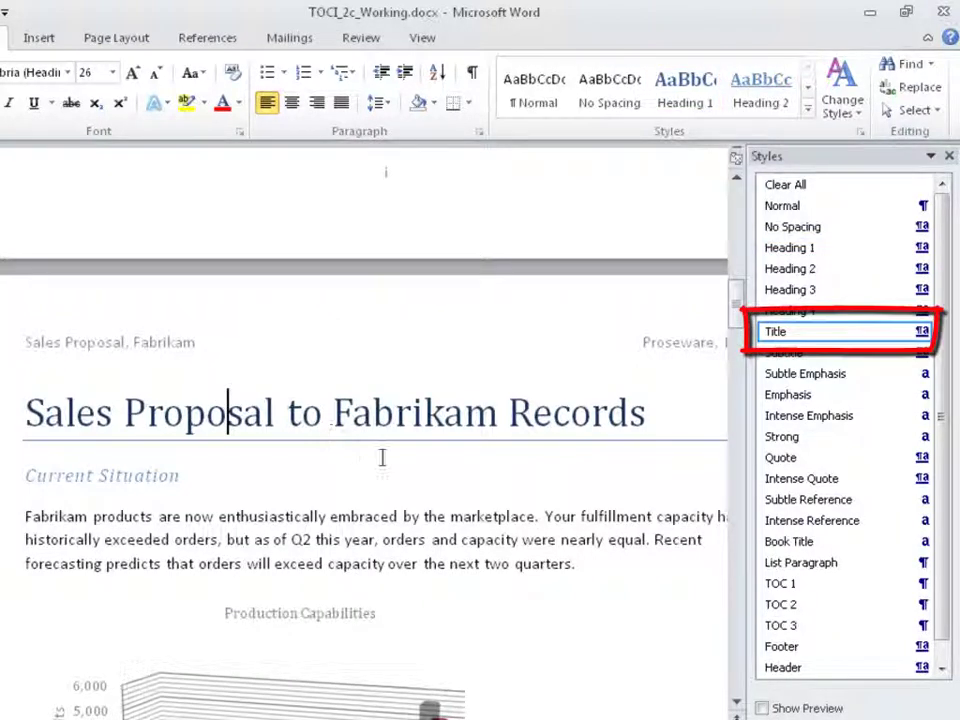
scroll(662, 410, "down", 1)
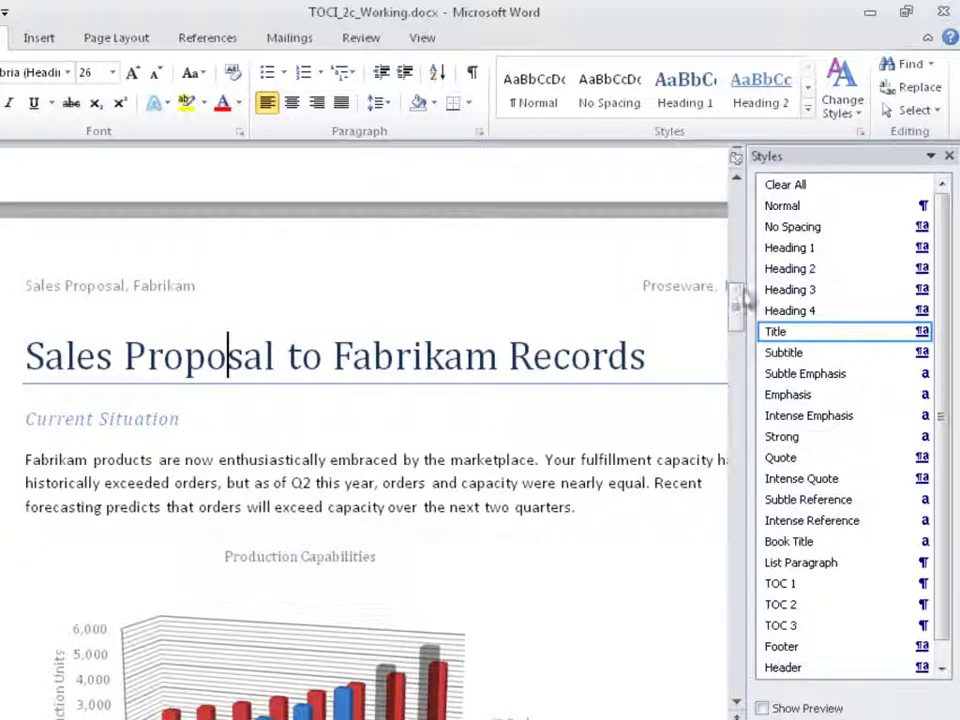
mouse_move(800, 255)
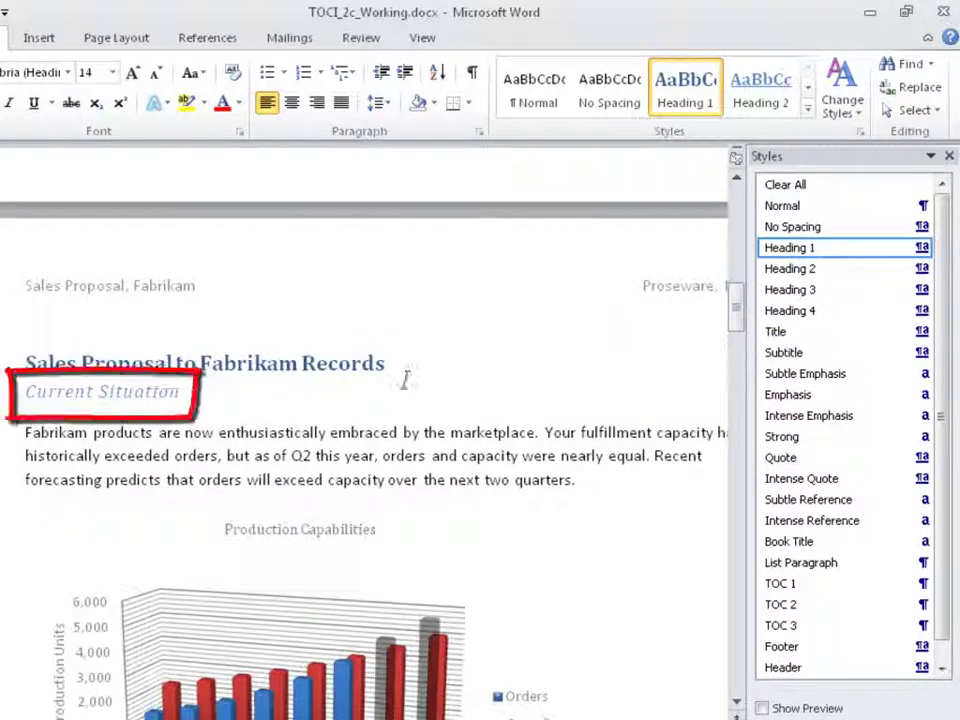
Apply the Heading 2 style to the "Current Situation" line and close the list of styles
left_click(101, 391)
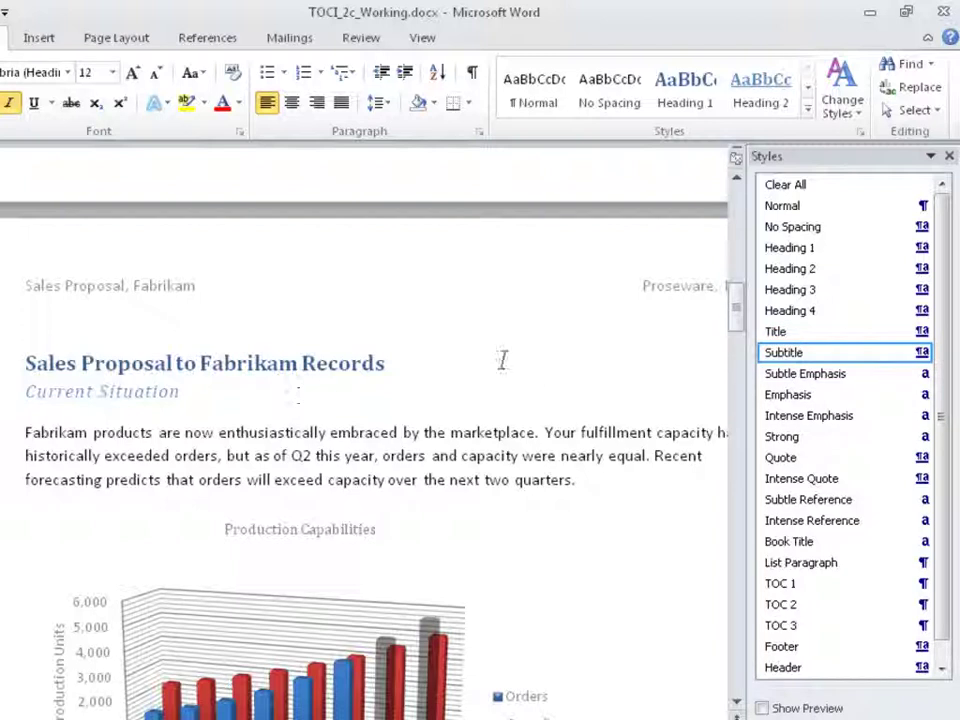
left_click(790, 268)
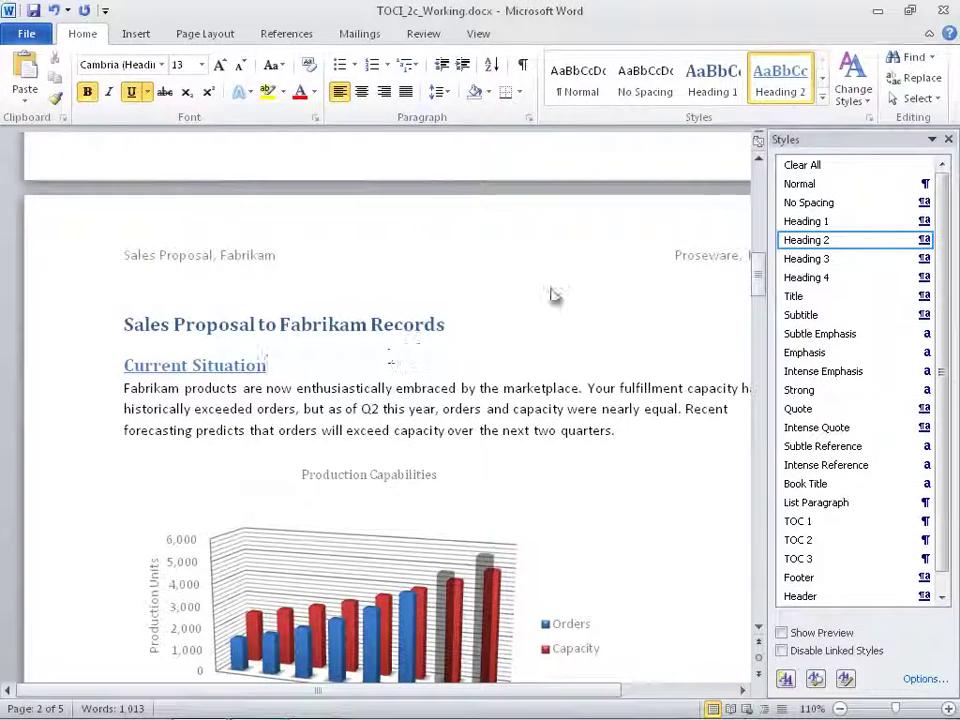
left_click(948, 139)
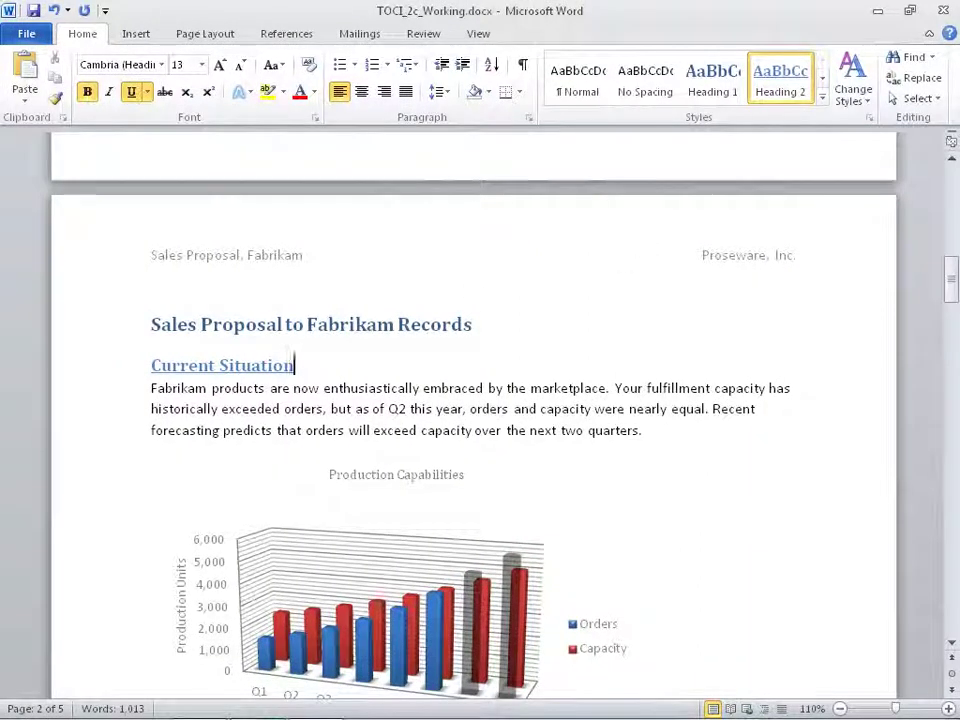
Change the font color of the "Sales Proposal to Fabrikam Records" heading to a darker orange theme color
left_click(92, 336)
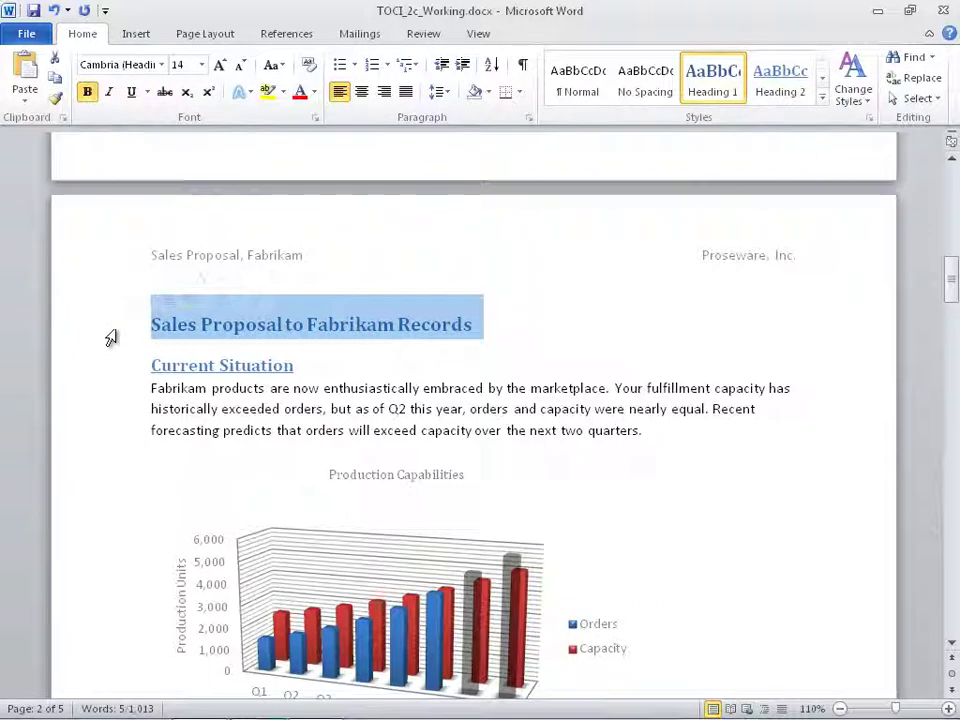
mouse_move(208, 317)
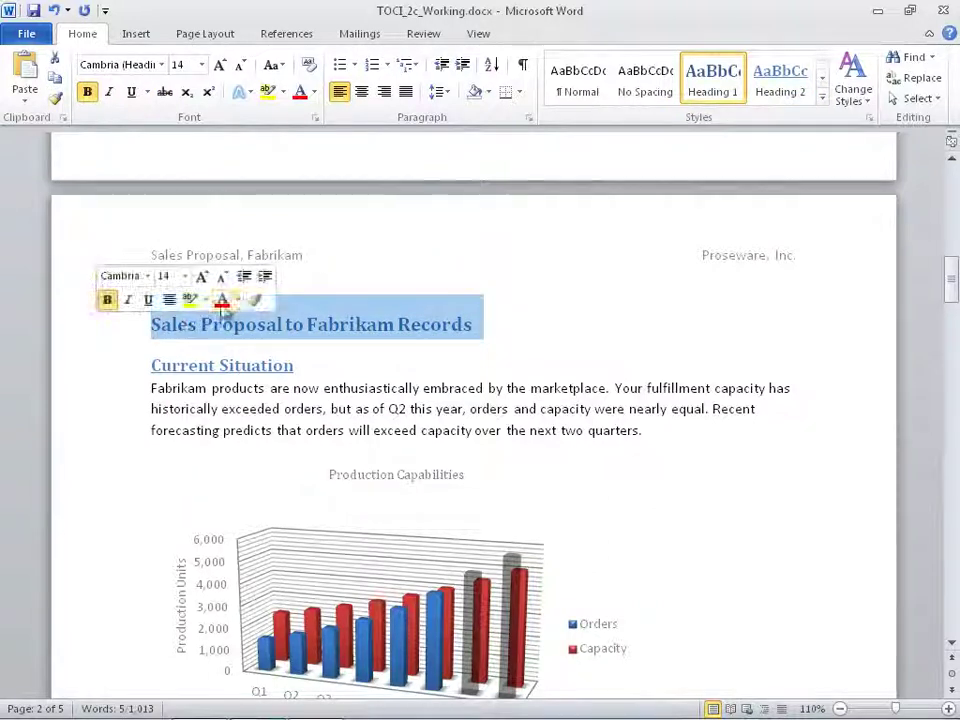
left_click(238, 300)
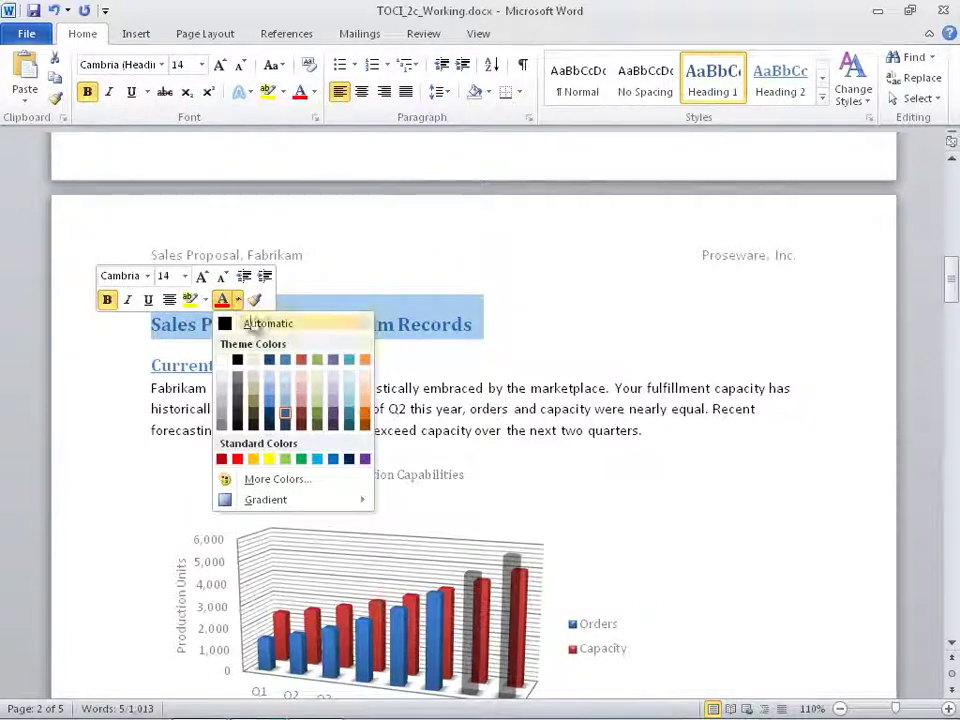
left_click(366, 414)
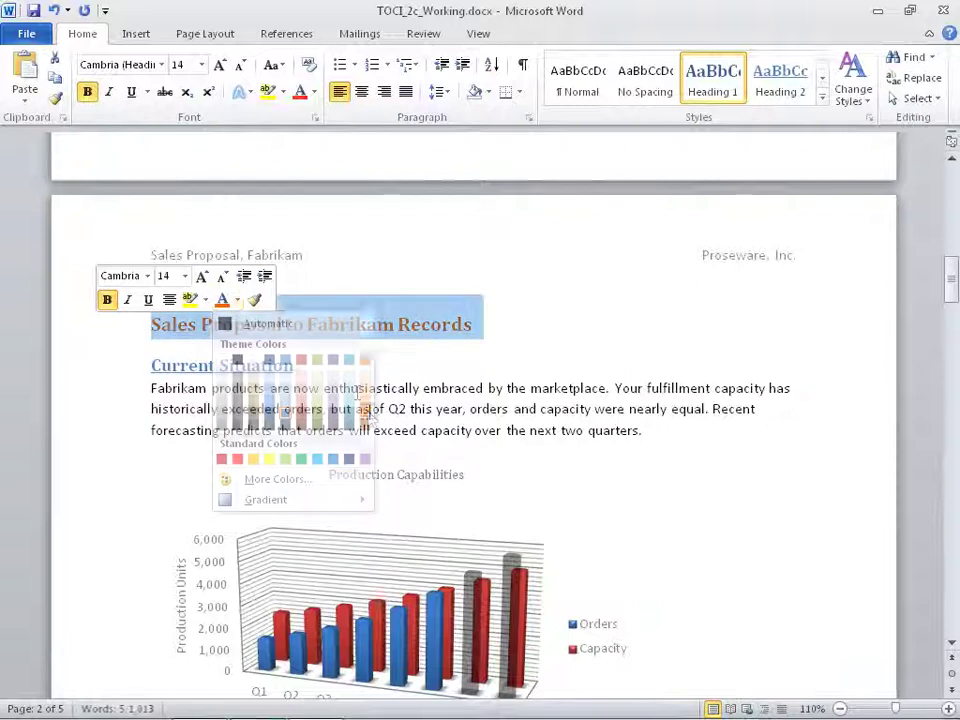
Update the Heading 1 style to match the orange "Sales Proposal to Fabrikam Records" heading and check the Executive Summary heading
left_click(148, 328)
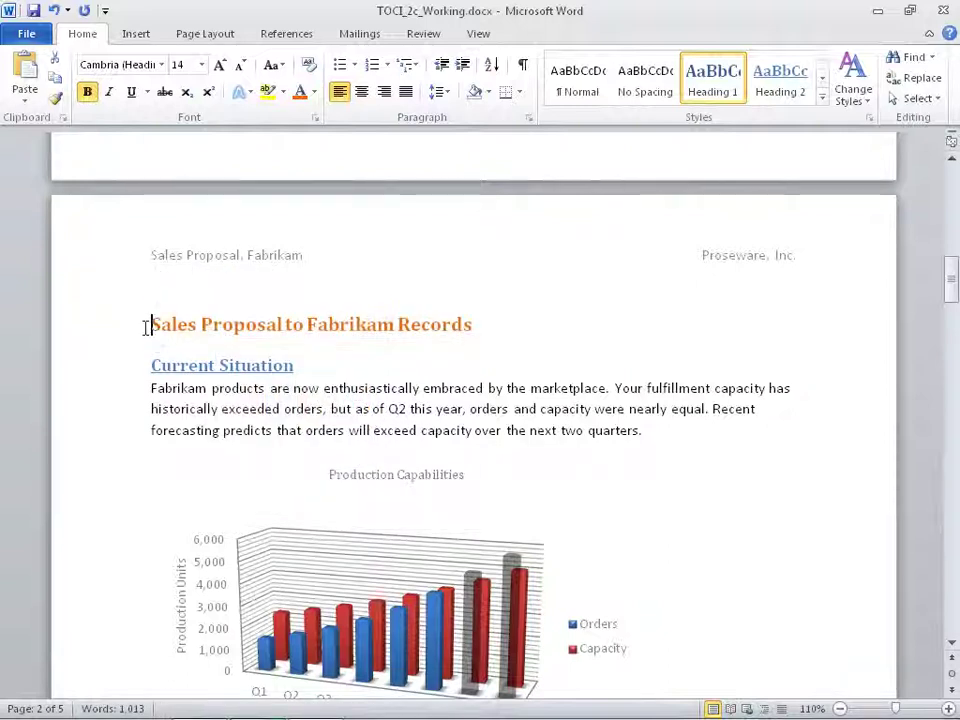
right_click(166, 326)
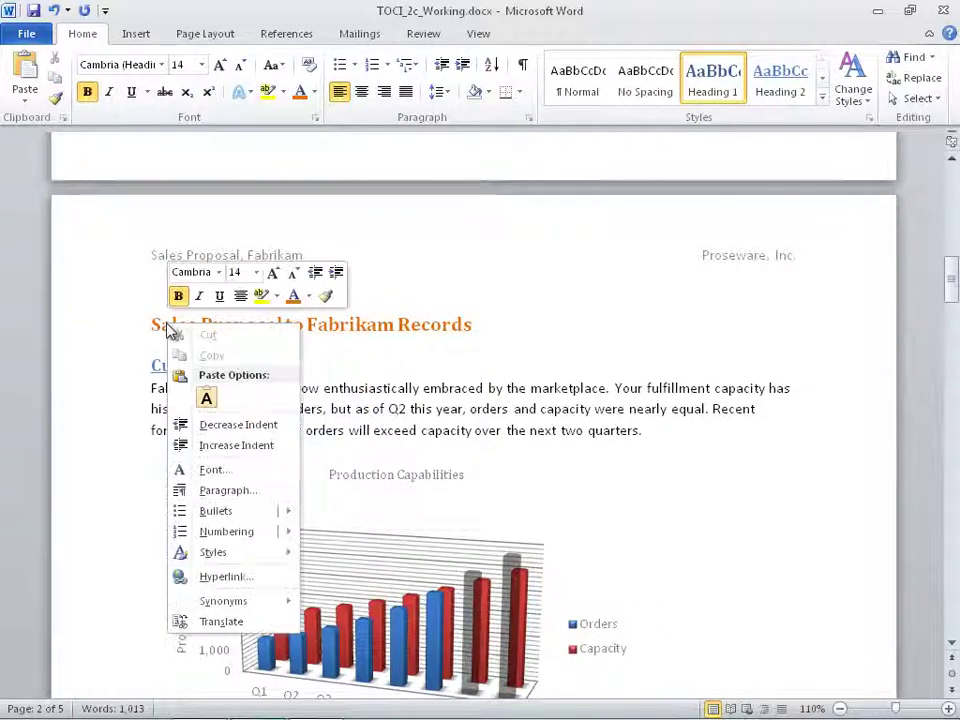
mouse_move(254, 560)
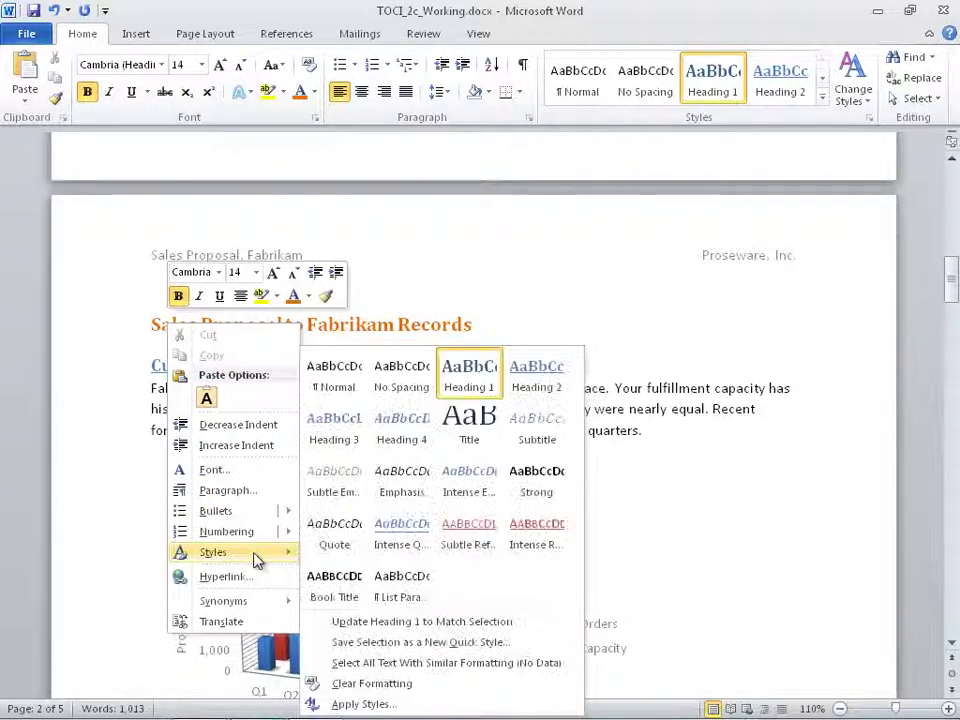
left_click(326, 628)
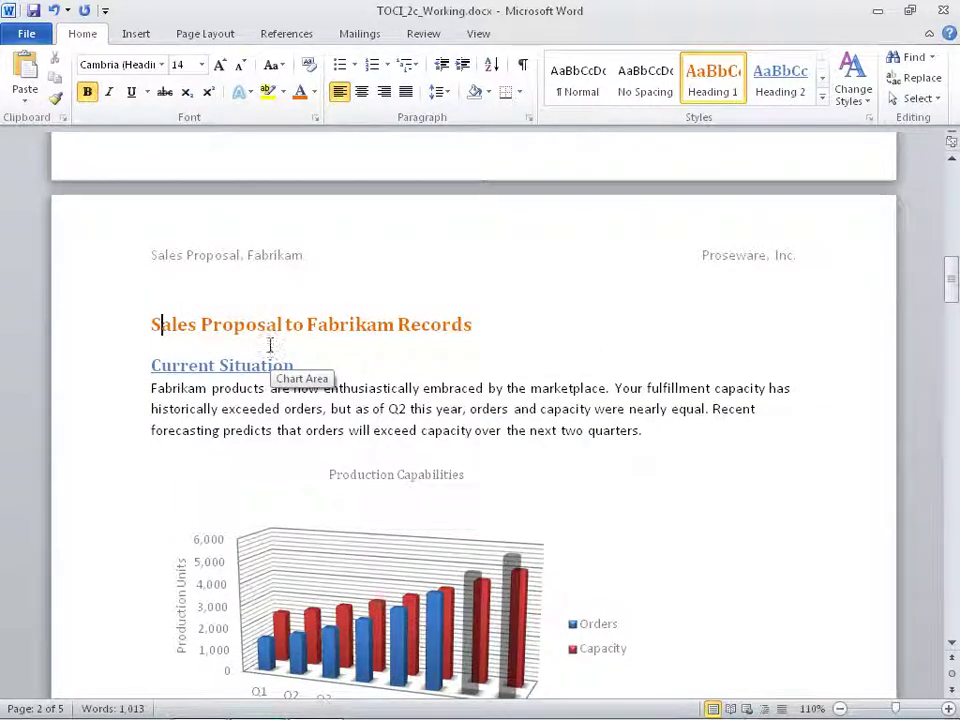
scroll(60, 332, "up", 15)
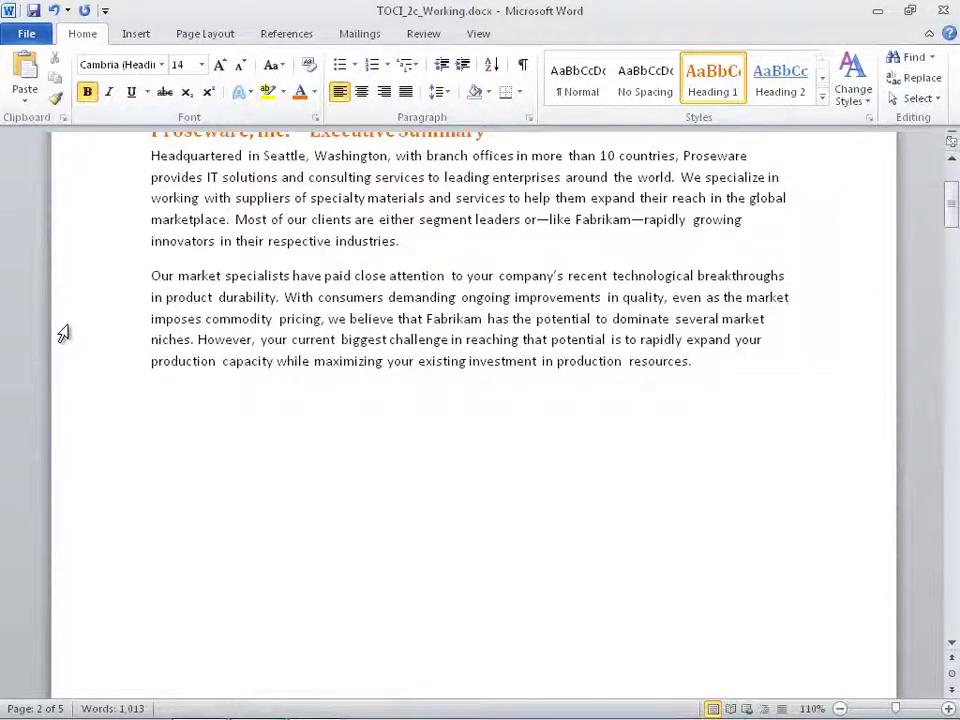
scroll(62, 333, "down", 15)
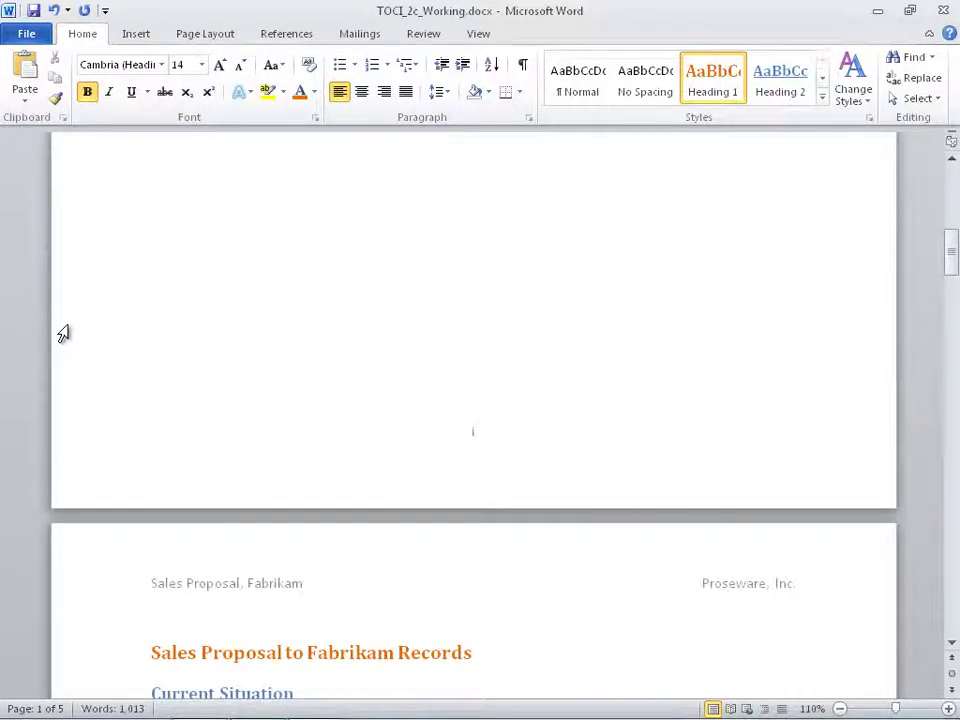